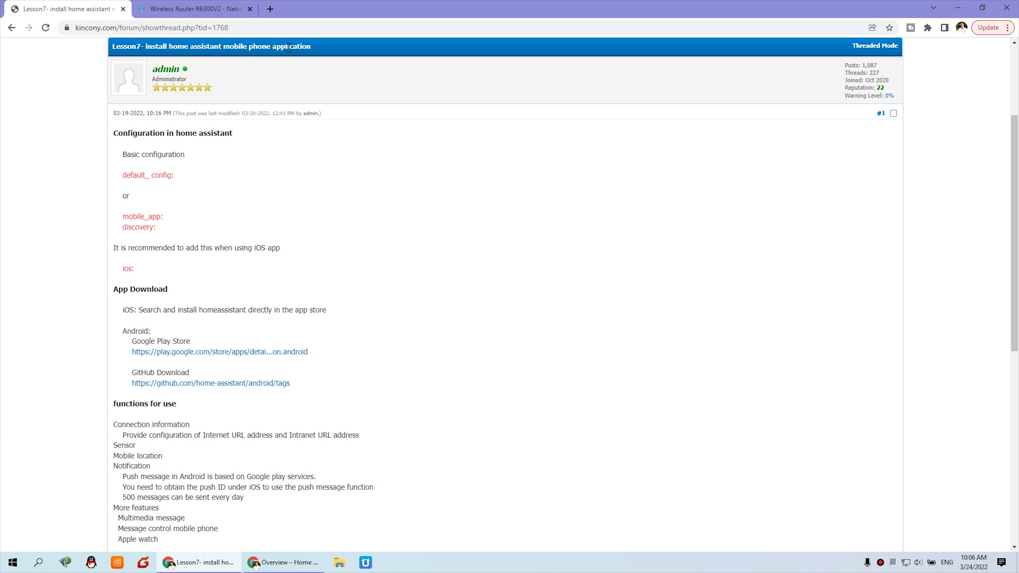
View the Home Assistant overview dashboard and return to the lesson's "Configuration in home assistant" section.
click(278, 567)
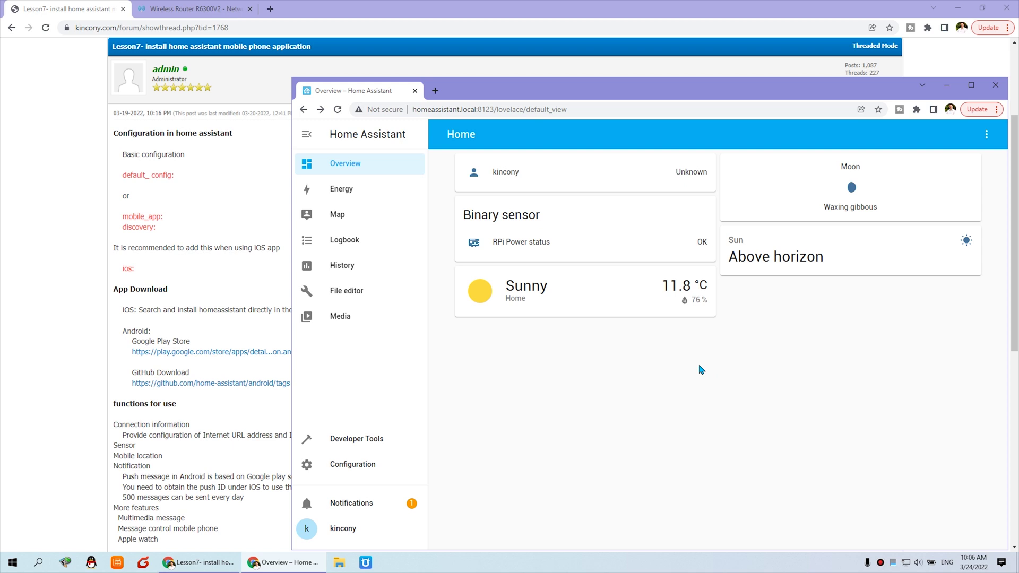
click(946, 85)
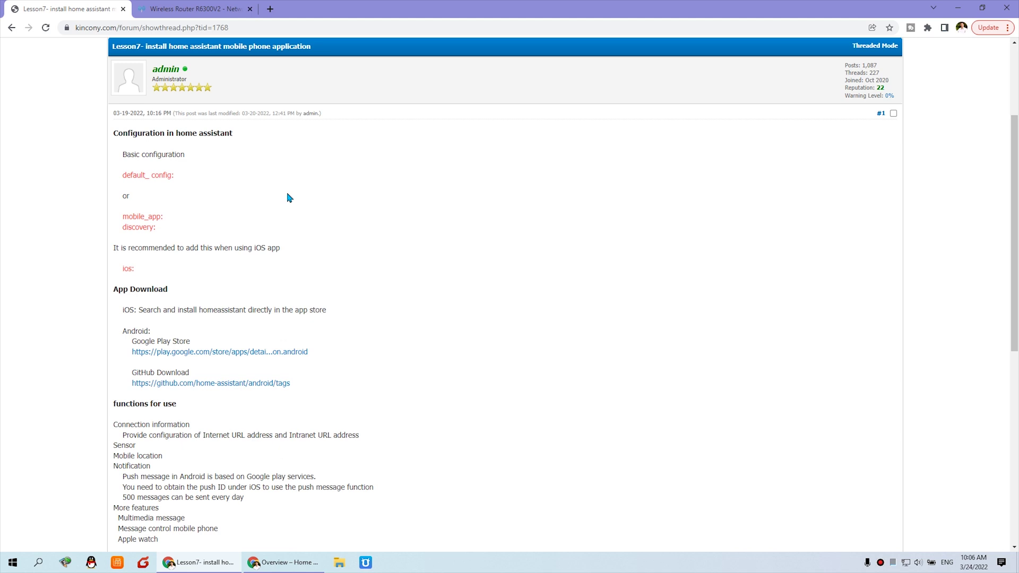
drag(113, 133, 234, 139)
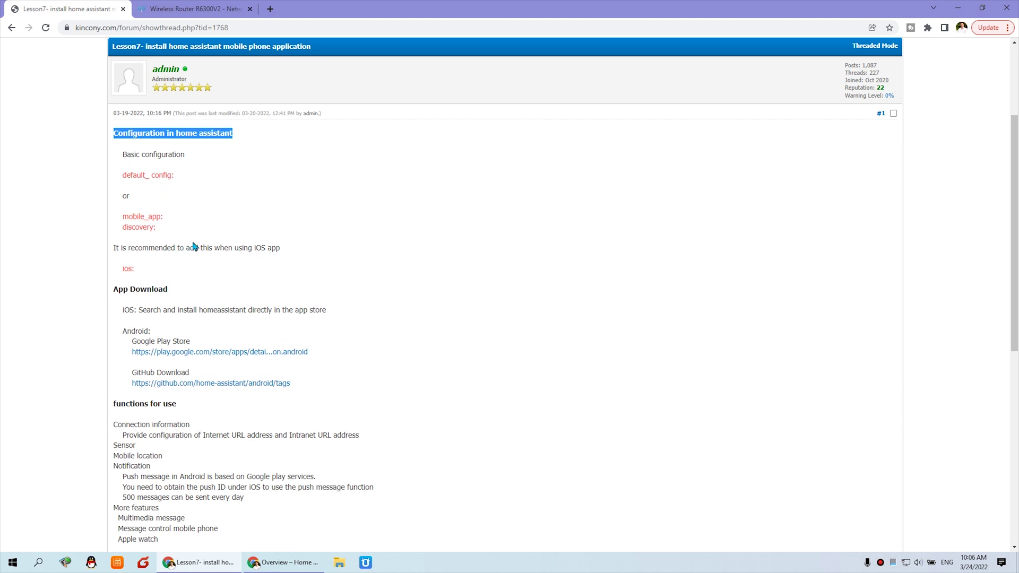
Open configuration.yaml in Home Assistant's file editor and locate the default_config: line.
click(282, 561)
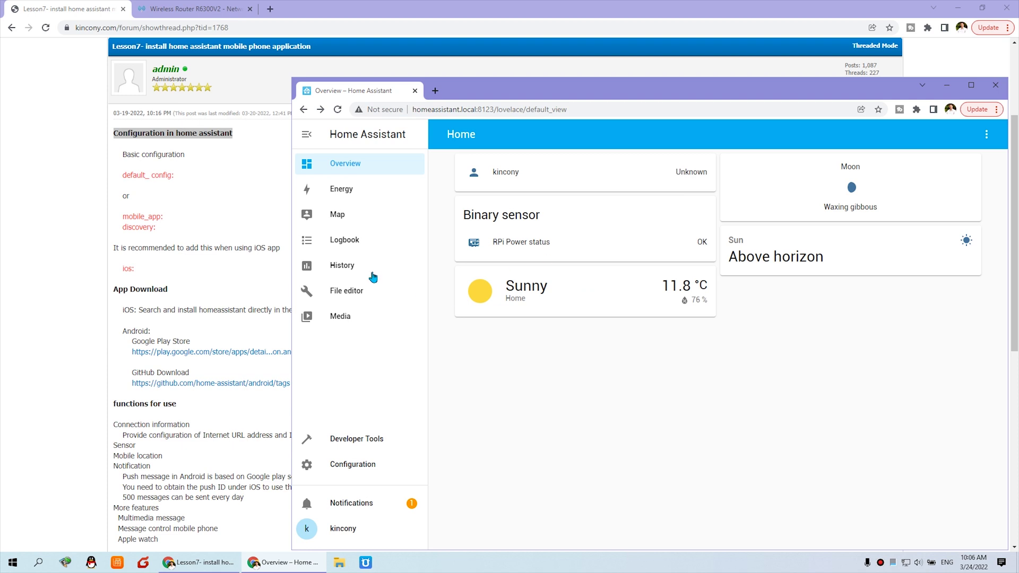
click(377, 295)
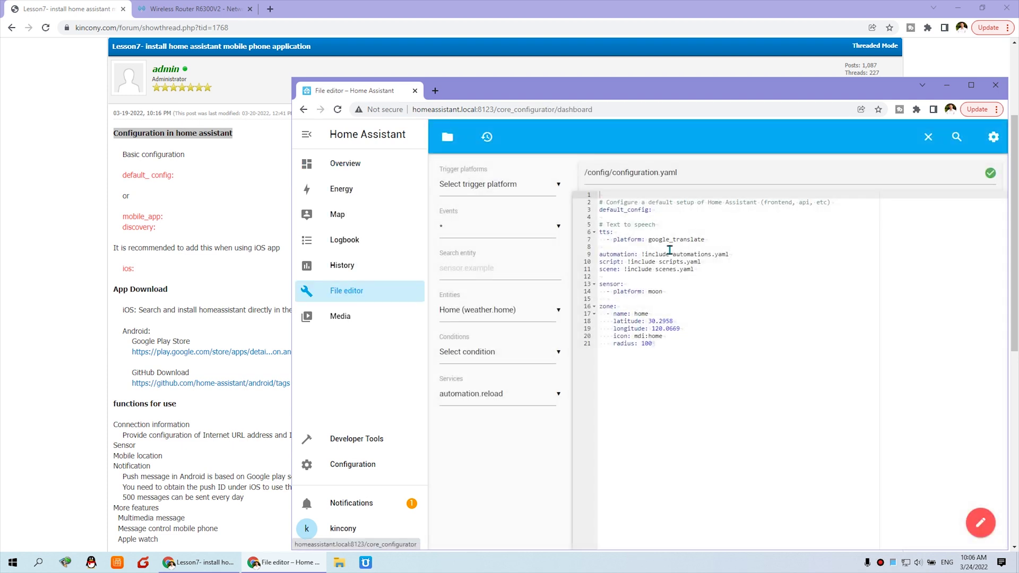
drag(654, 209, 598, 211)
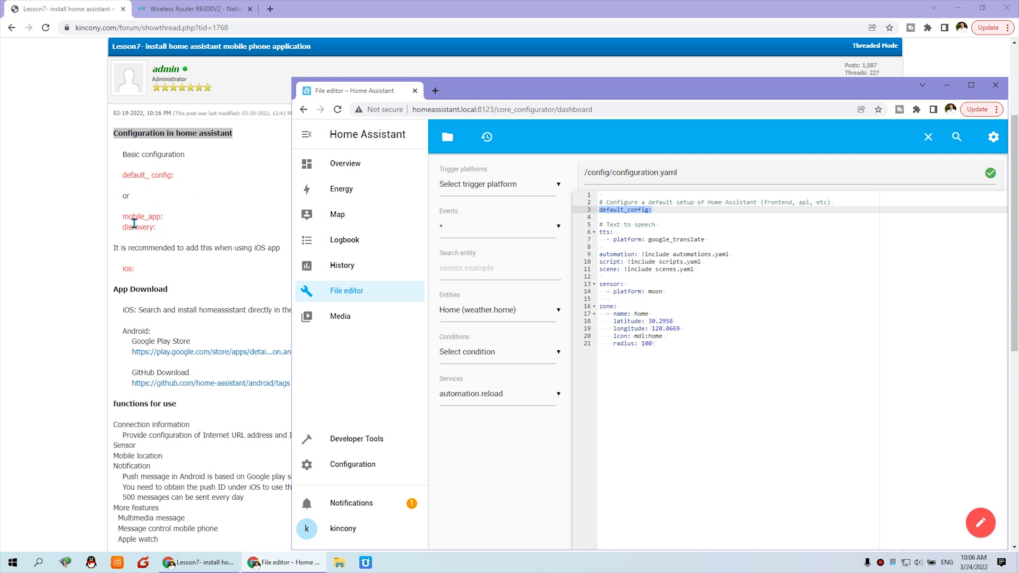
click(642, 203)
drag(663, 209, 598, 210)
Try adding the lesson's ios: entry on a new line at the end of configuration.yaml and remove it again.
drag(136, 268, 119, 279)
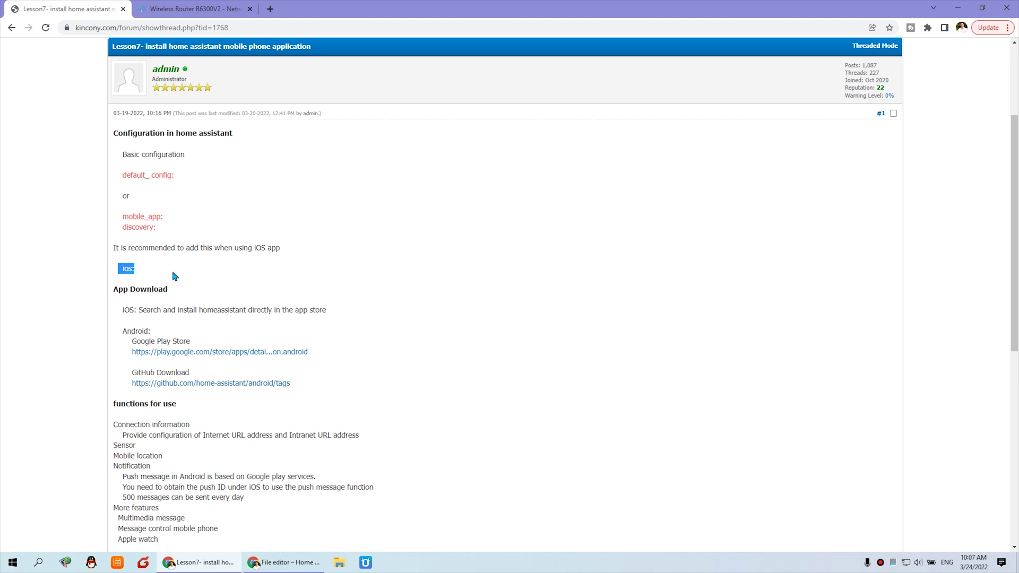
click(285, 566)
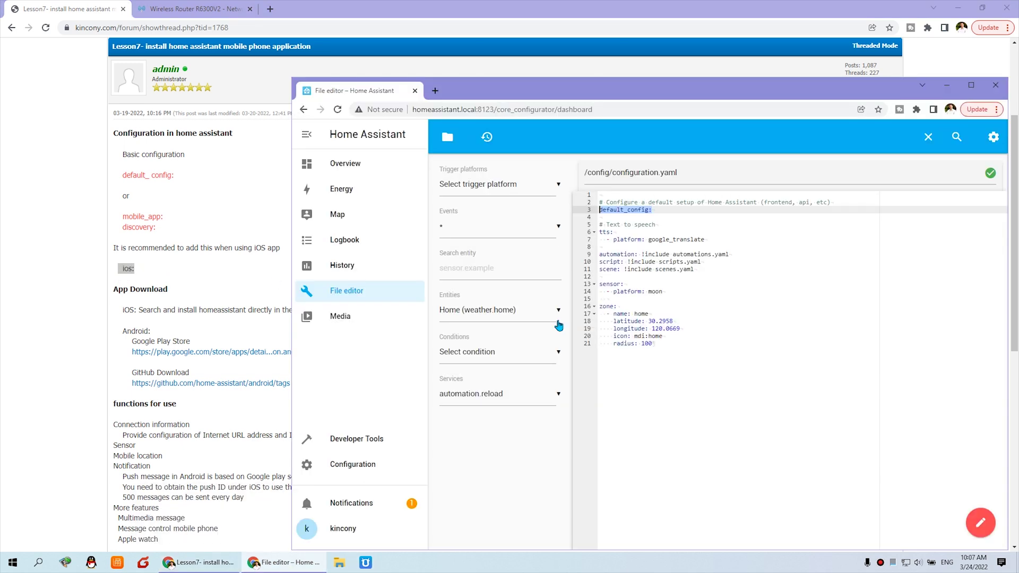
click(681, 345)
key(Return)
key(Return)
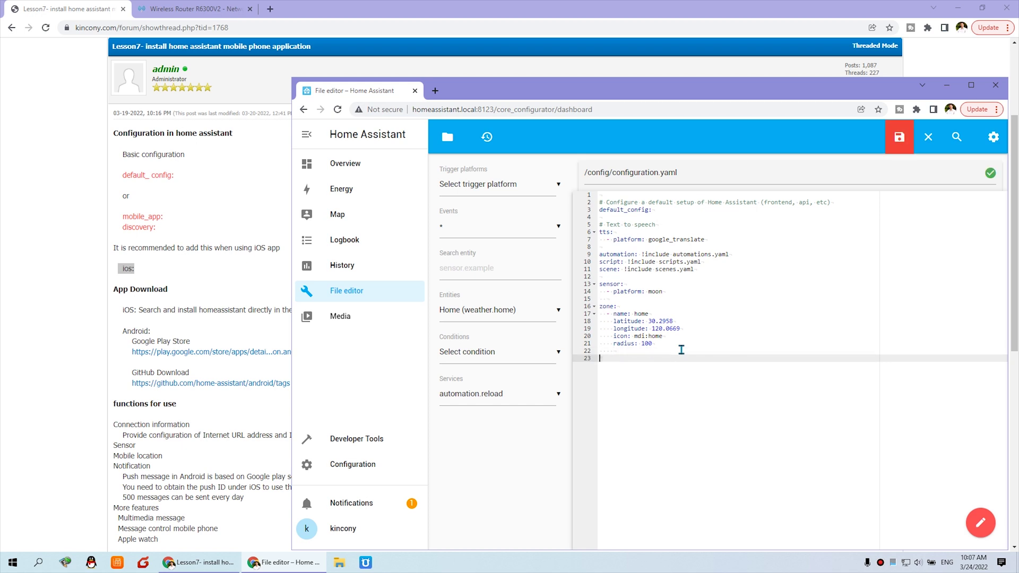
text(ios:)
key(shift+Left)
key(shift+Left)
key(shift+Home)
key(shift+Home)
key(BackSpace)
key(BackSpace)
Open the lesson's Google Play link to view the Home Assistant Android app page, and return to the lesson.
click(172, 278)
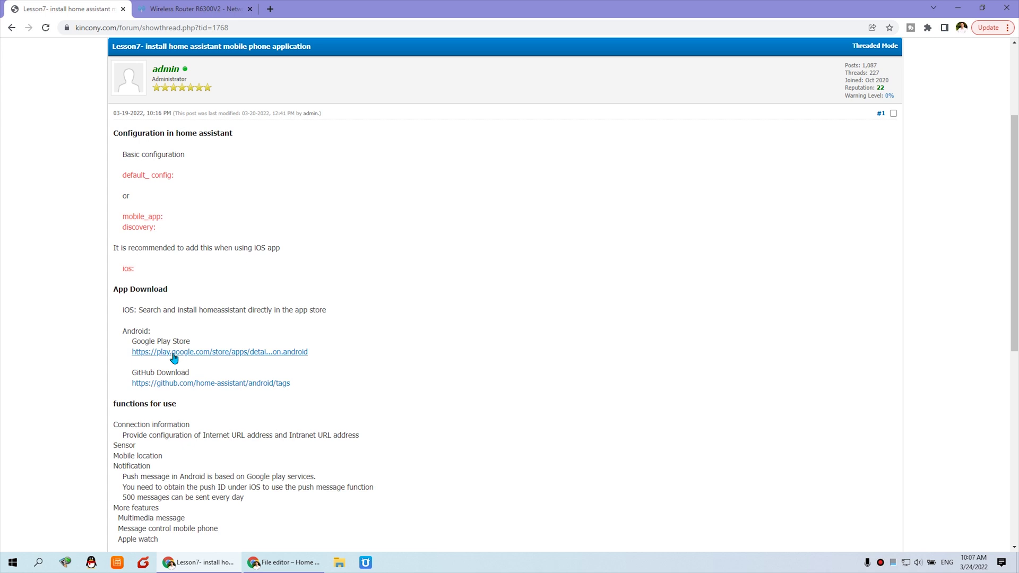
click(218, 354)
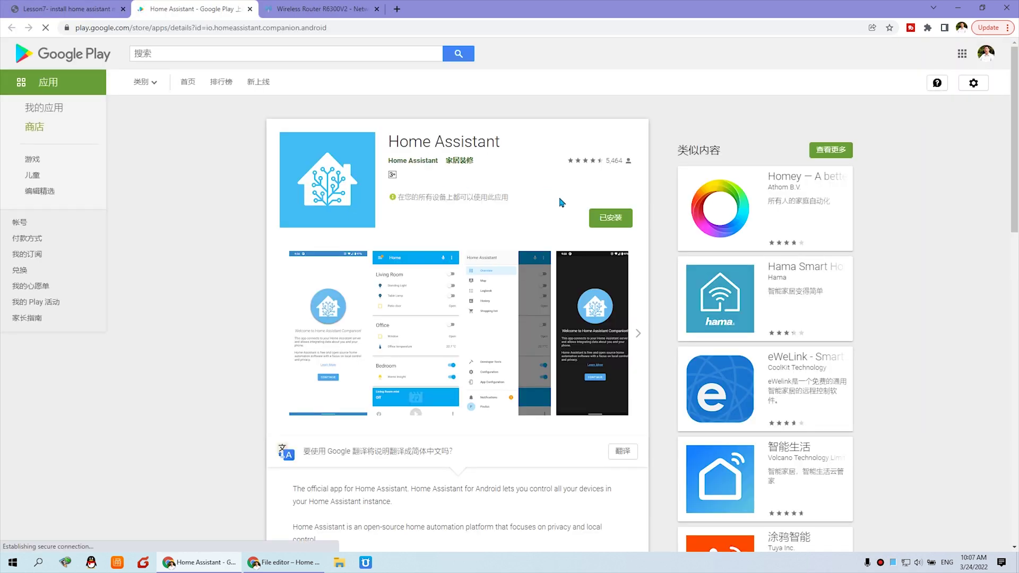
click(67, 7)
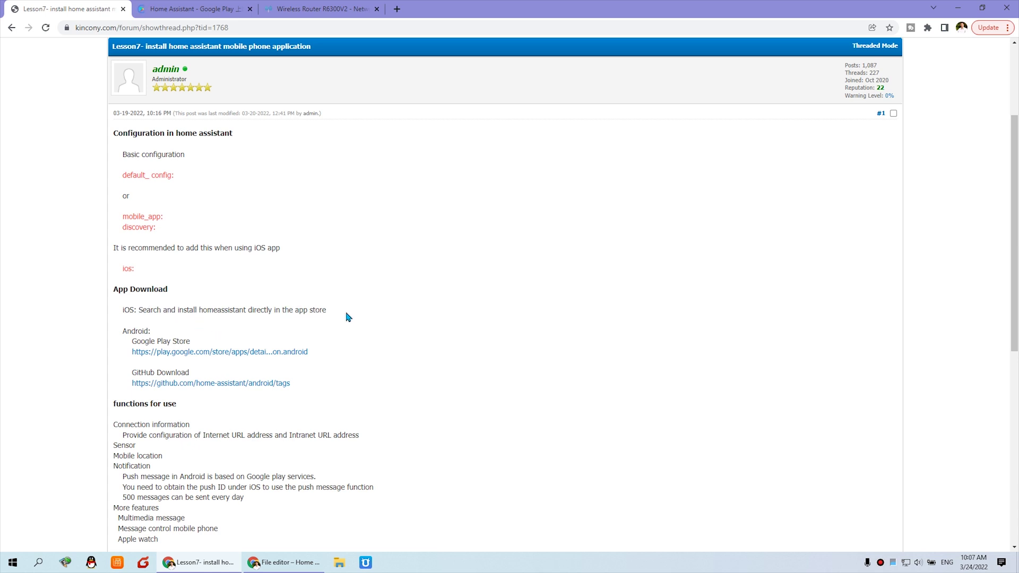
scroll(356, 325, down, 1)
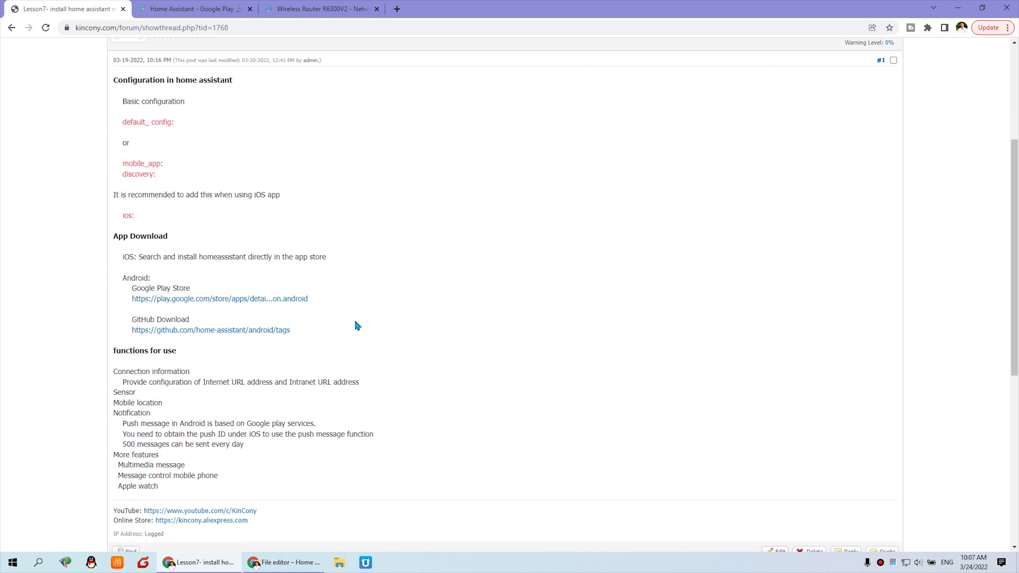
scroll(355, 325, up, 1)
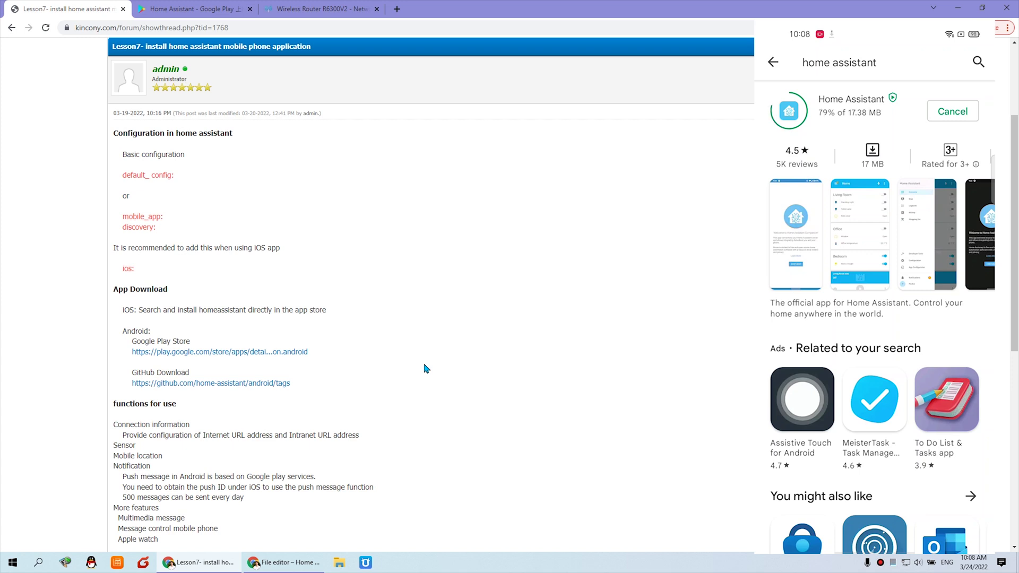
Look up the homeassistant client's IP address in the router's client list and return to the lesson.
click(291, 564)
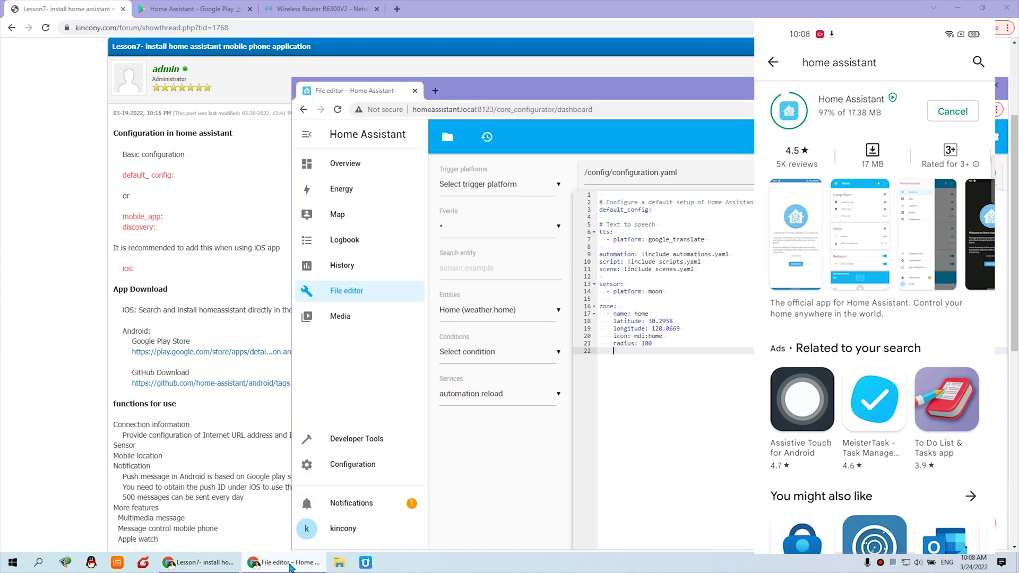
click(289, 564)
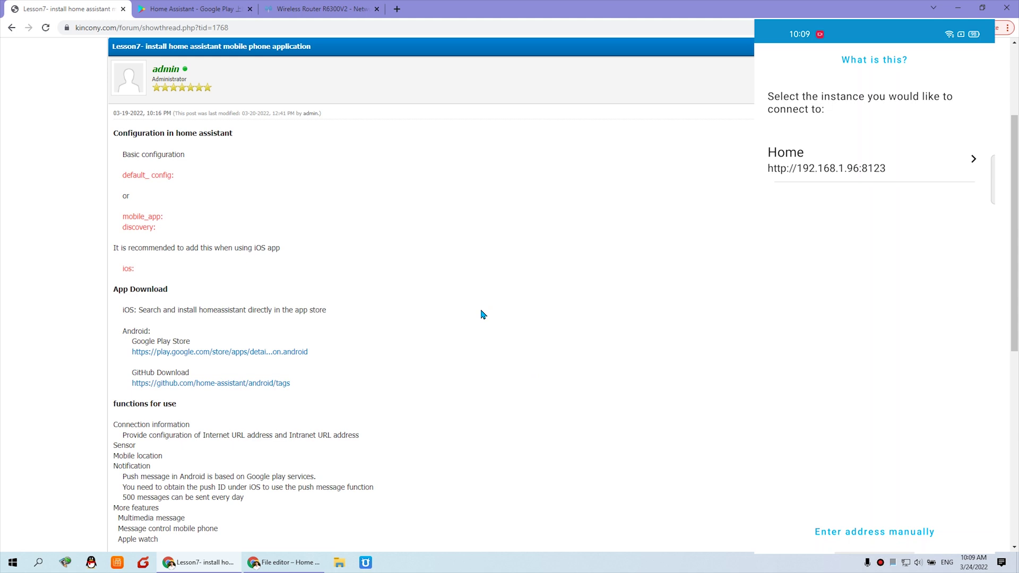
click(338, 9)
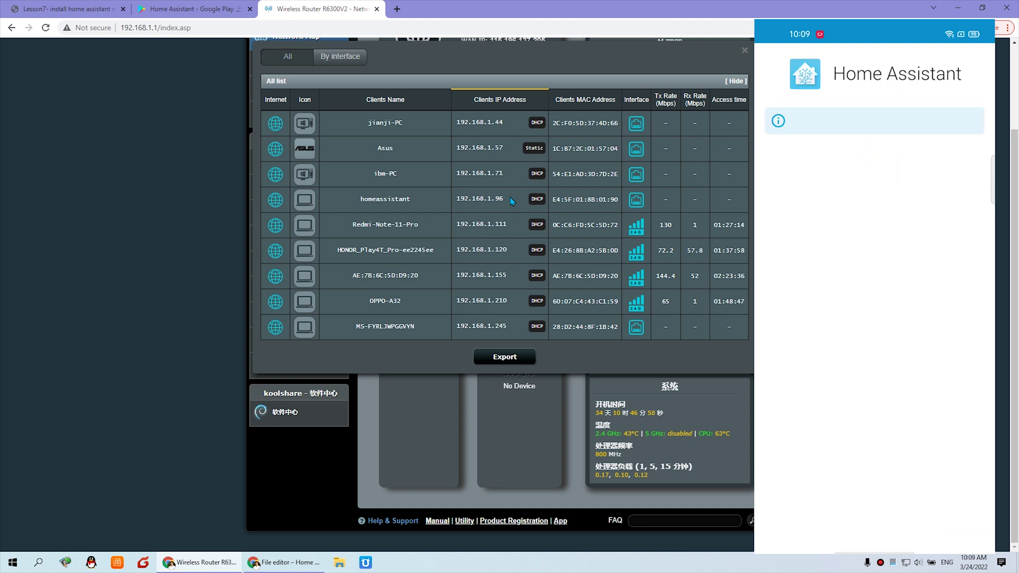
click(66, 8)
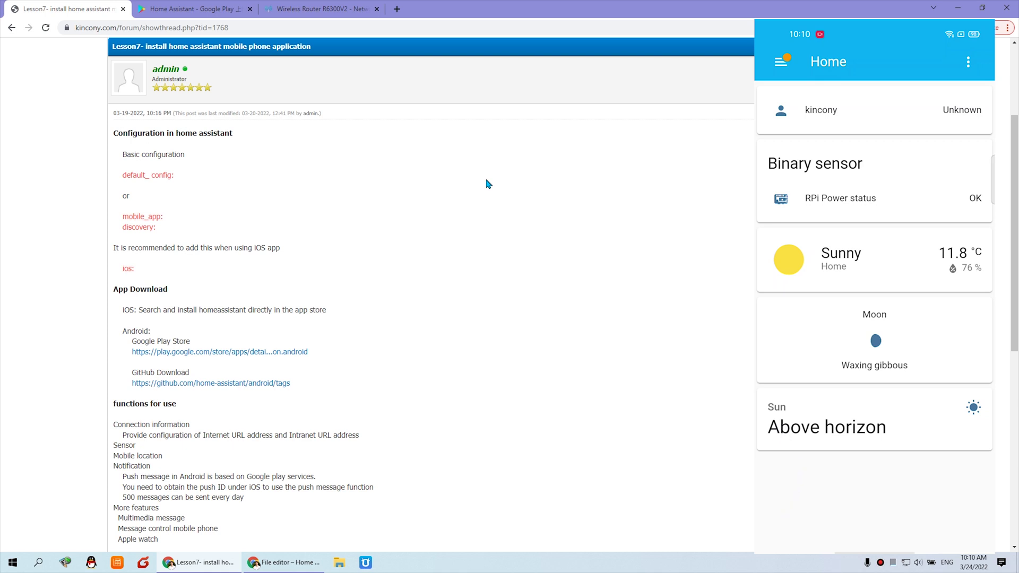
Show the Home Assistant overview dashboard in the browser to compare it with the phone app, and return to the lesson.
click(283, 562)
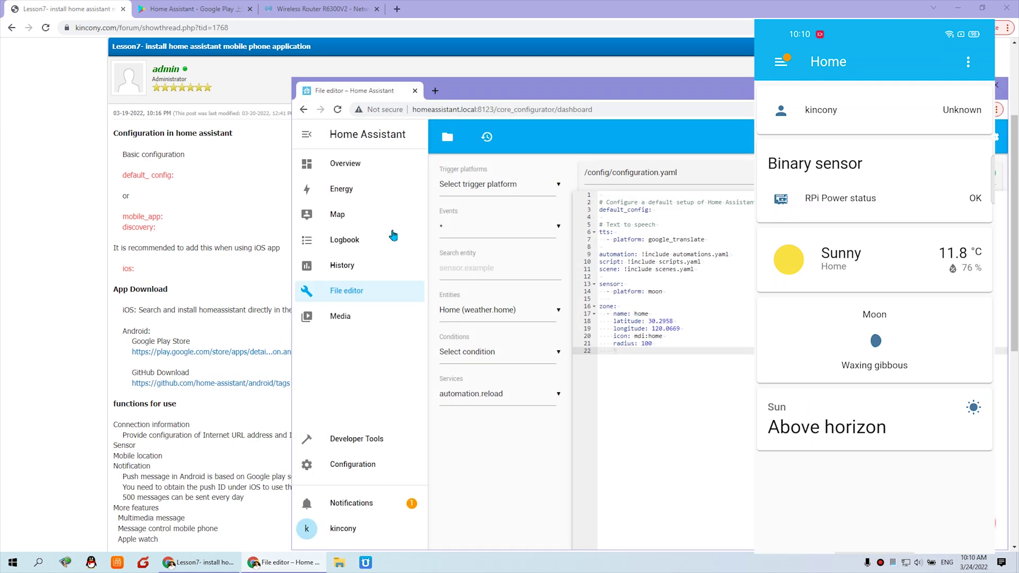
click(356, 165)
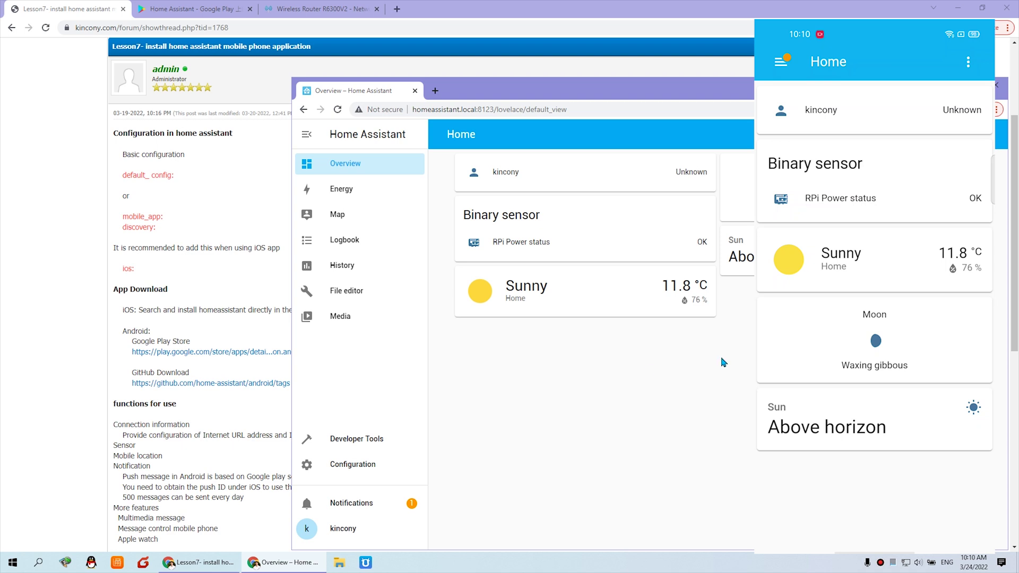
click(283, 563)
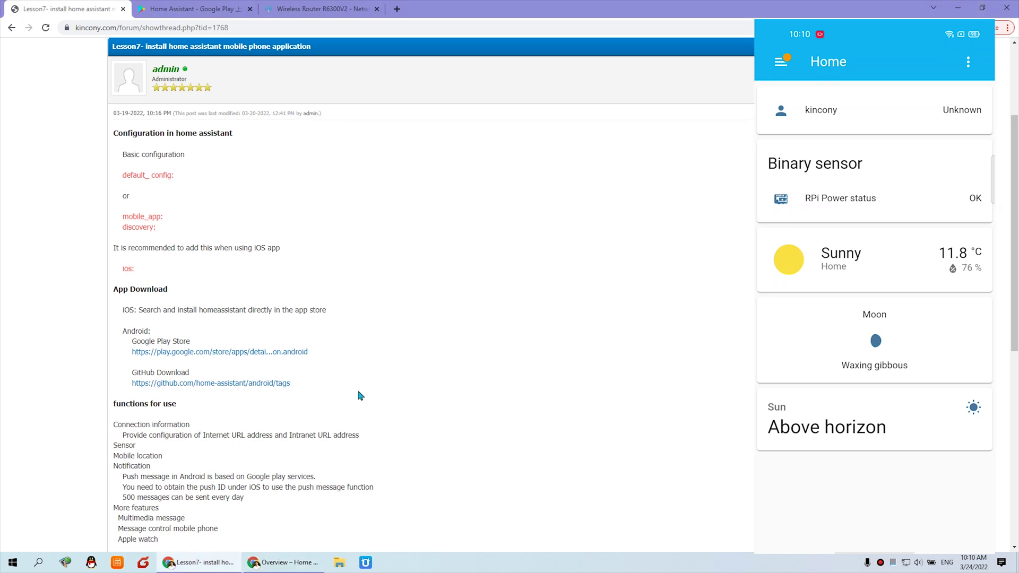
Review the Connection information, Sensor and Mobile location items in the lesson's functions list.
drag(189, 424, 112, 425)
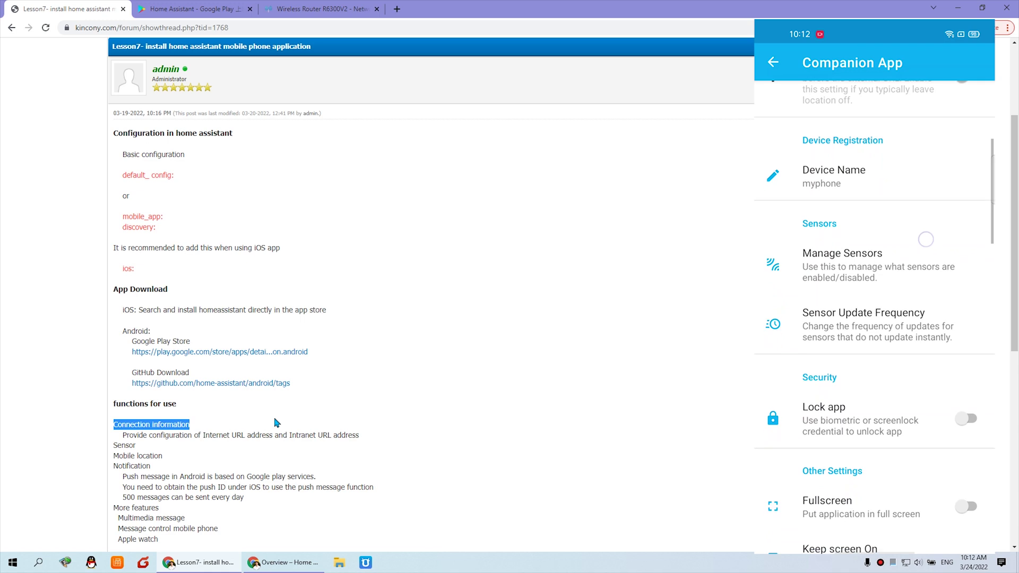
drag(137, 445, 117, 443)
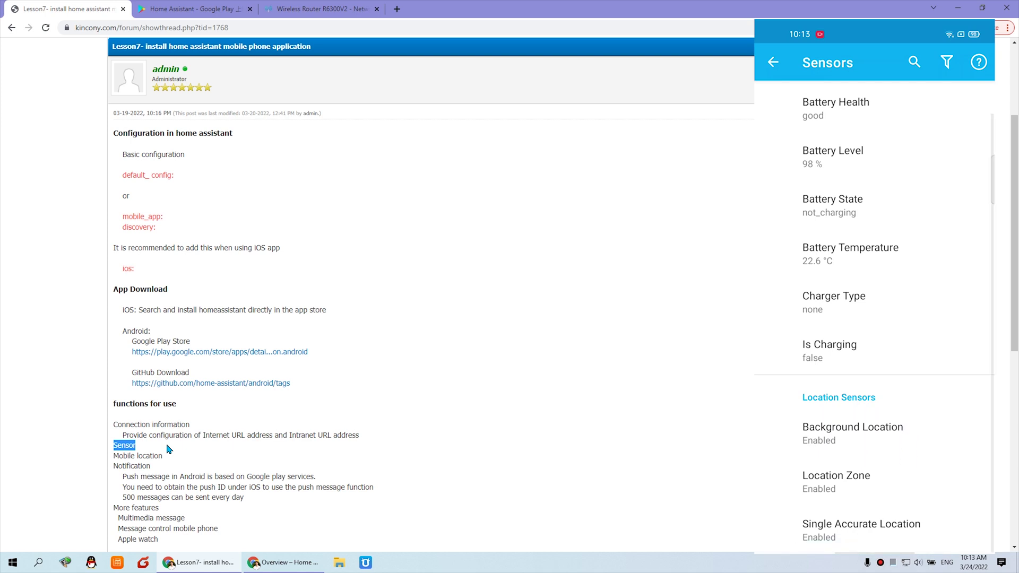
drag(163, 456, 122, 456)
click(177, 462)
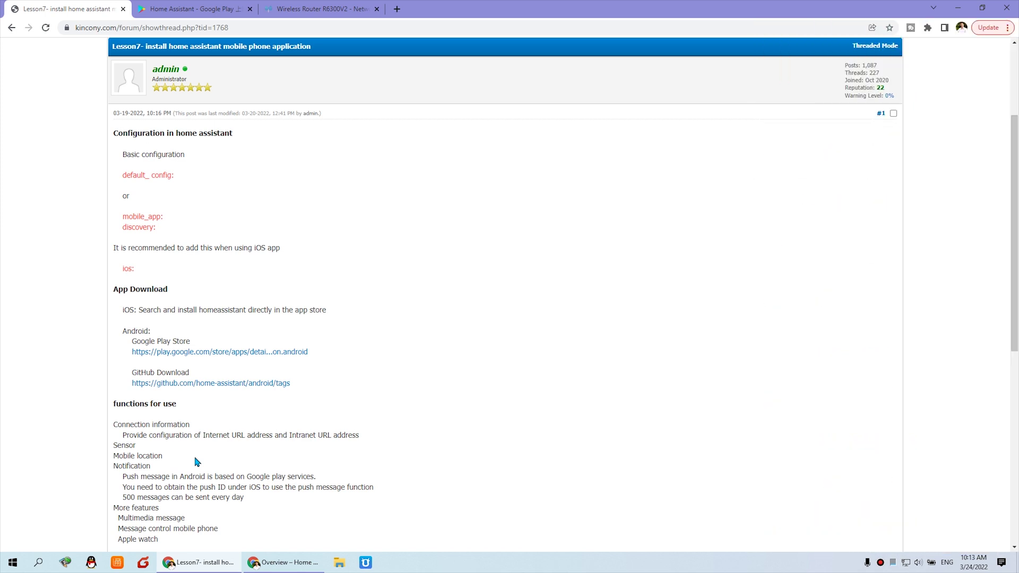
Open the myphone device page from Home Assistant's Devices & Services integrations to examine its diagnostic sensors.
click(289, 563)
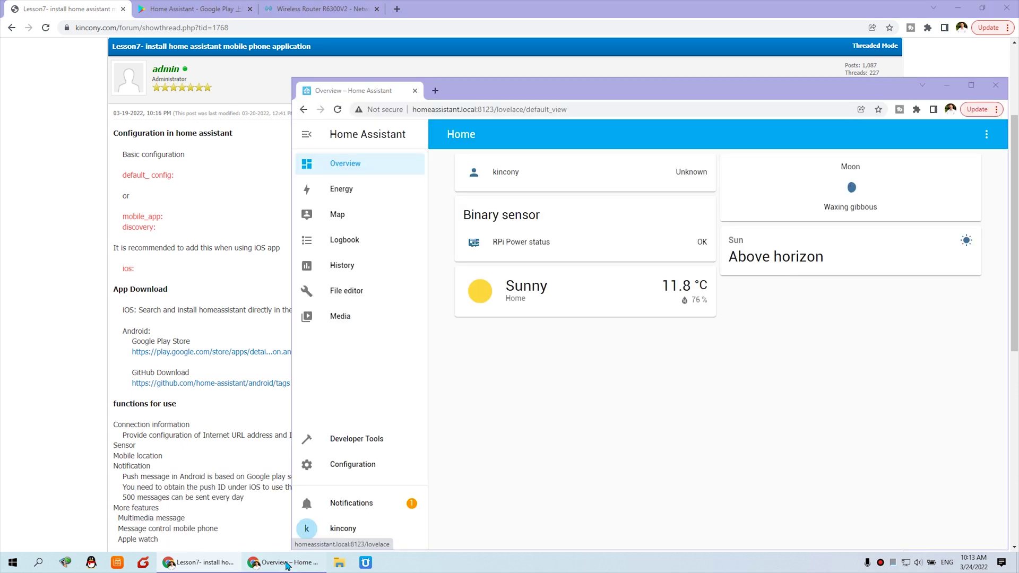
click(355, 465)
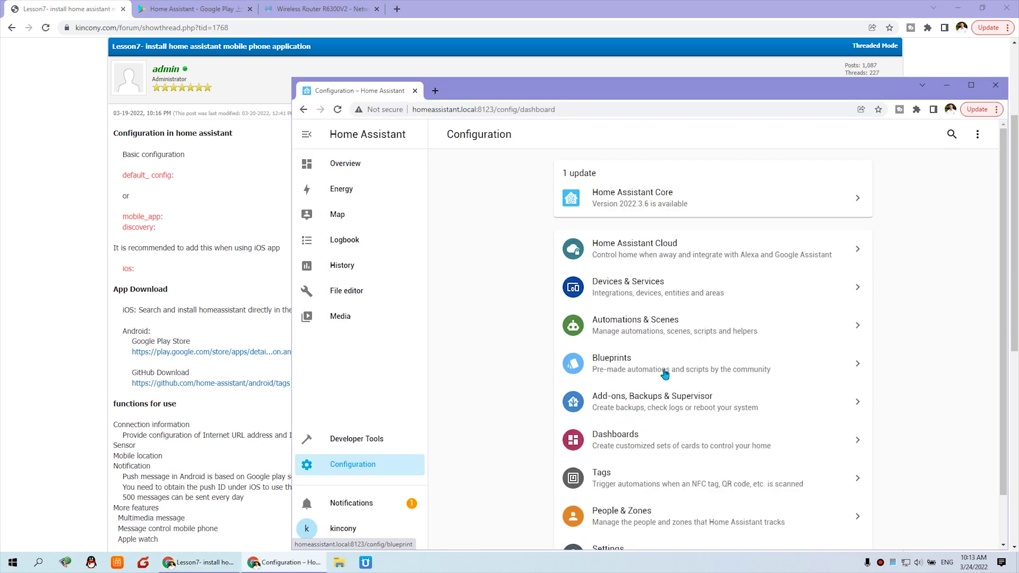
click(713, 292)
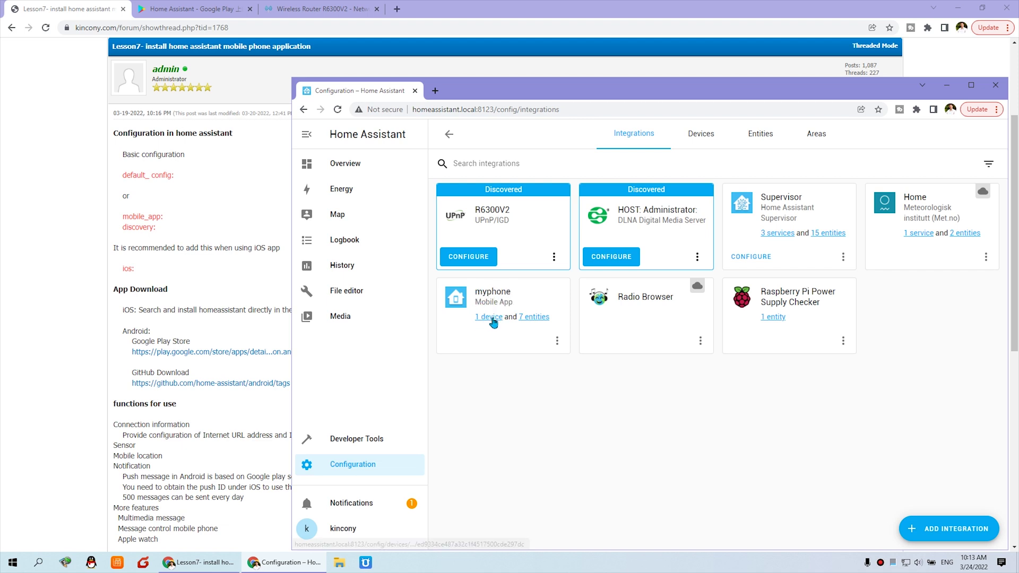
click(490, 318)
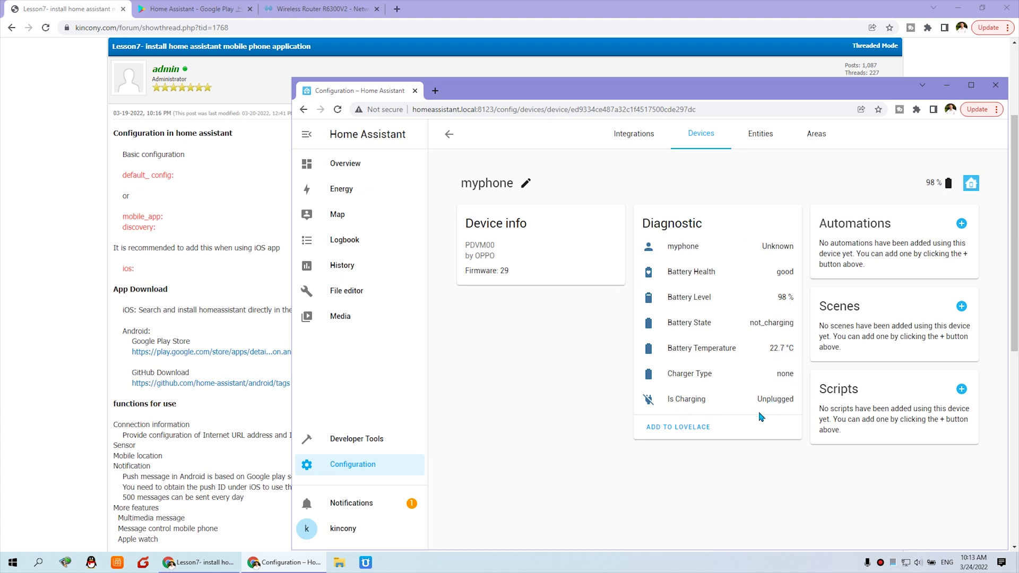
Open the Home Assistant map and its zone configuration to examine the home zone.
click(176, 459)
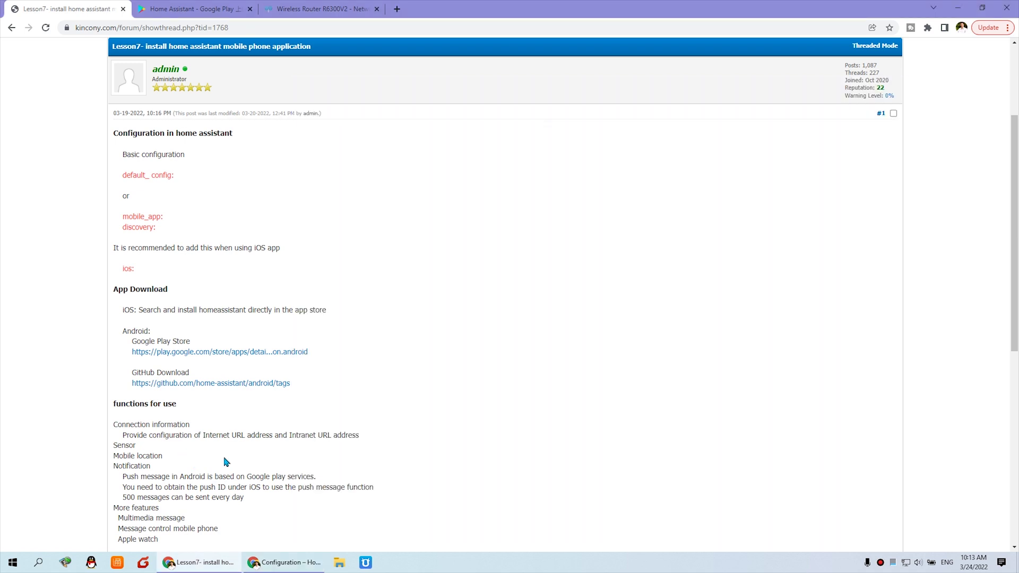
key(alt+Tab)
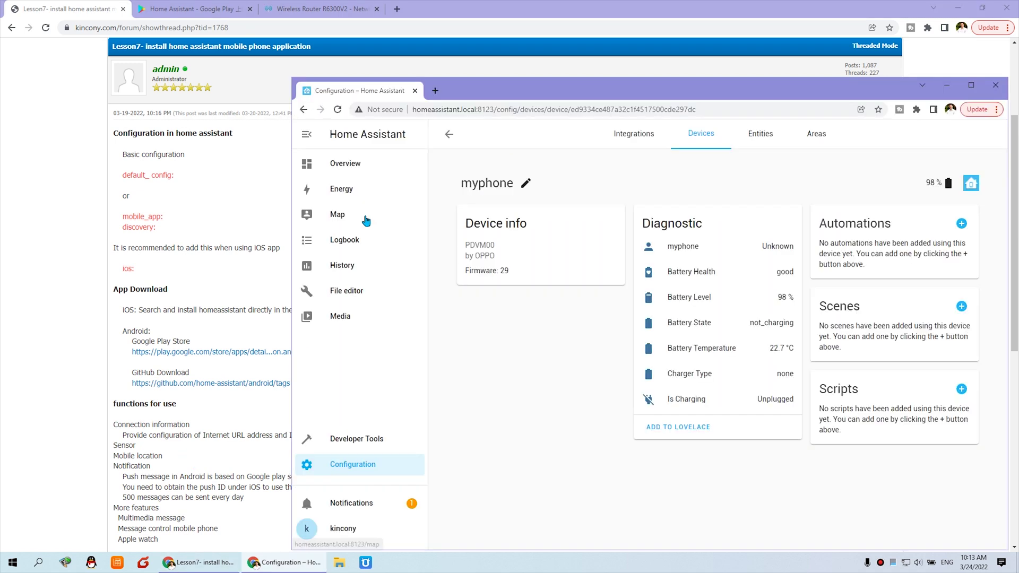
click(355, 216)
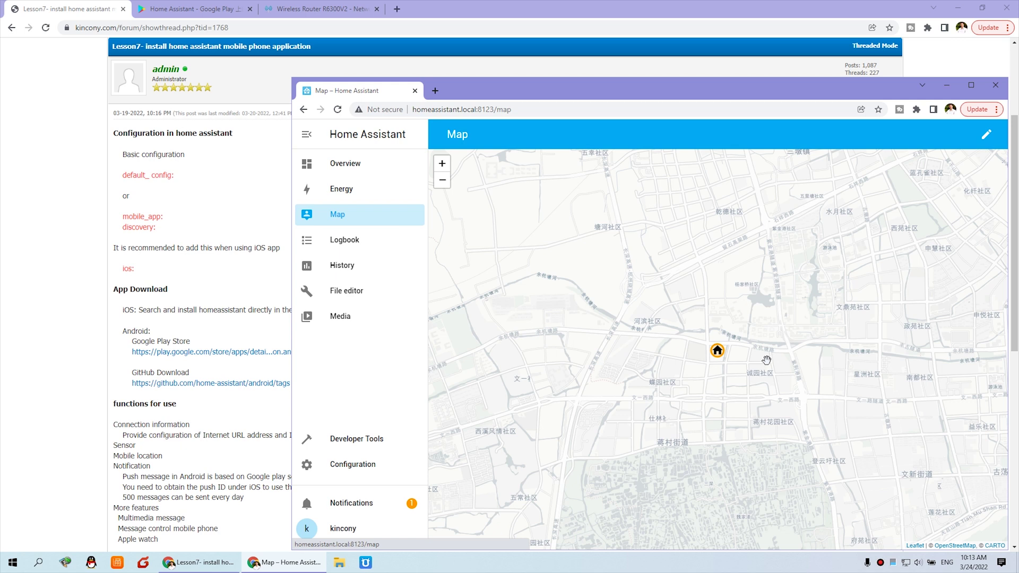
click(986, 134)
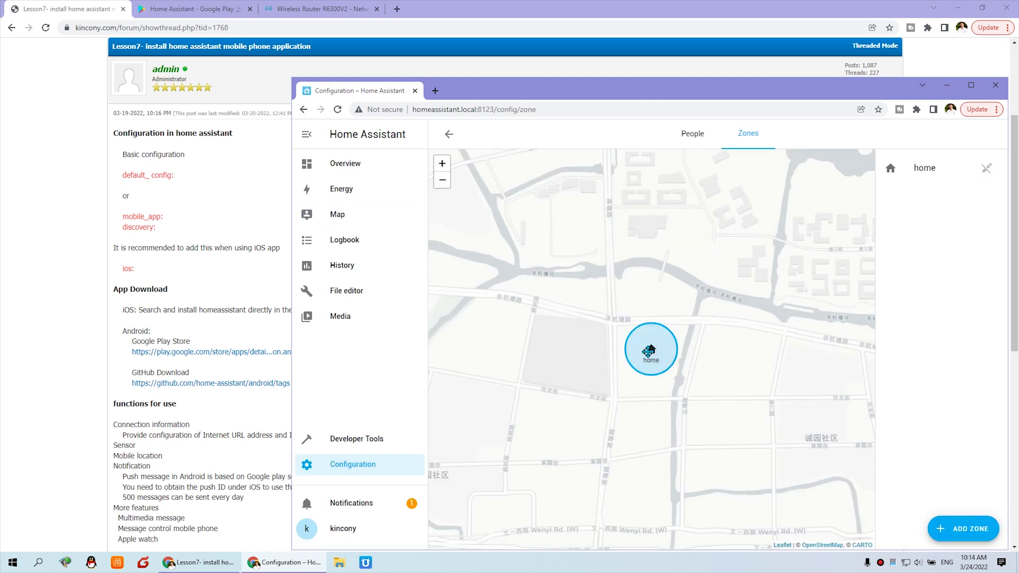
Check which device is tracked for the listed person under People, and return to the map without changing anything.
click(691, 133)
click(730, 212)
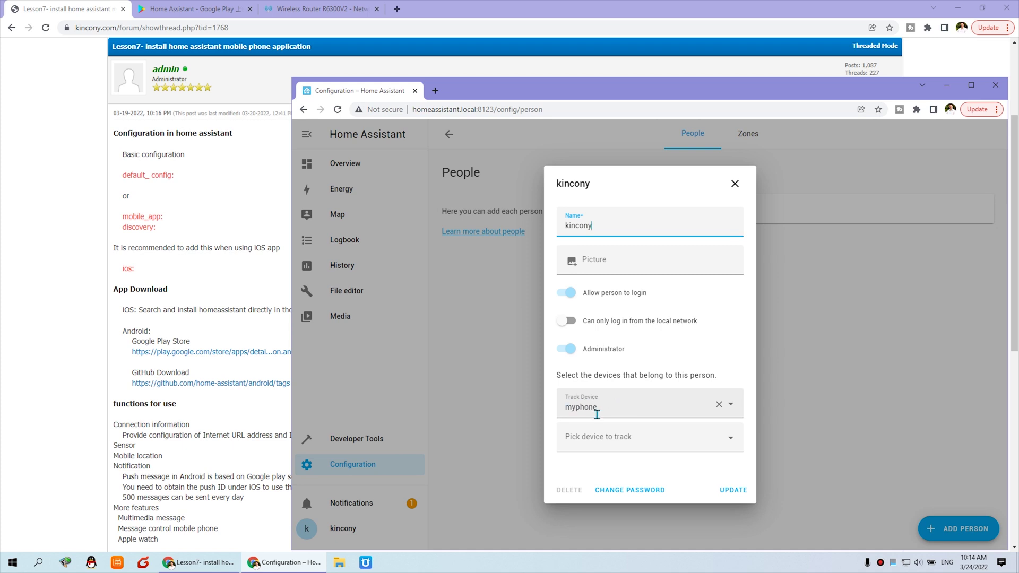
click(735, 184)
click(449, 134)
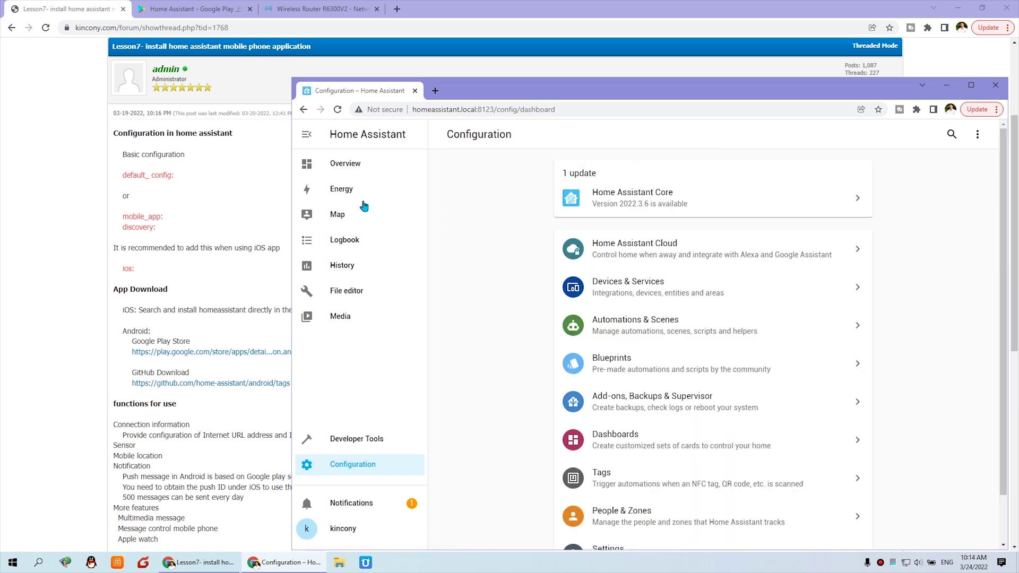
click(345, 213)
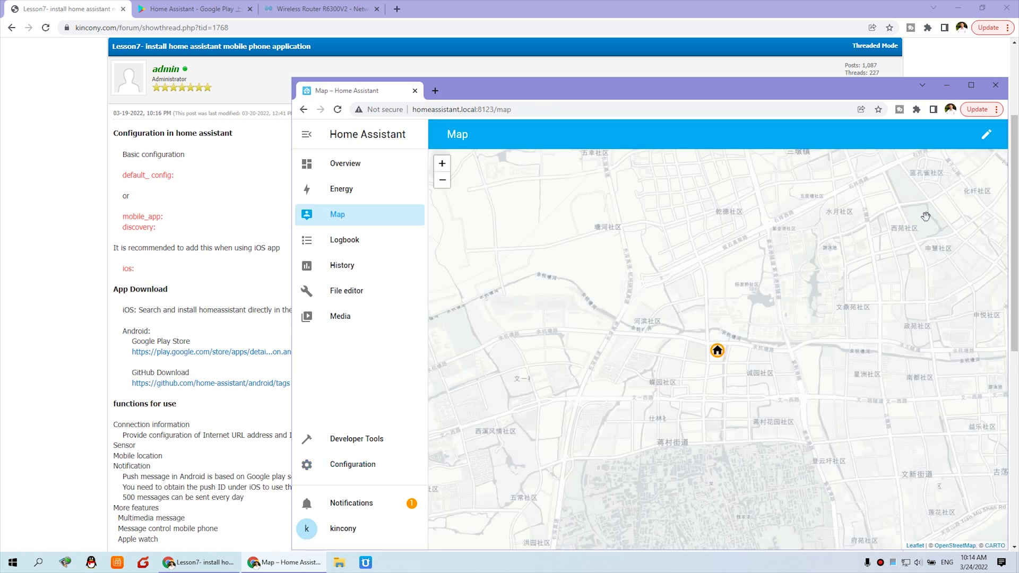
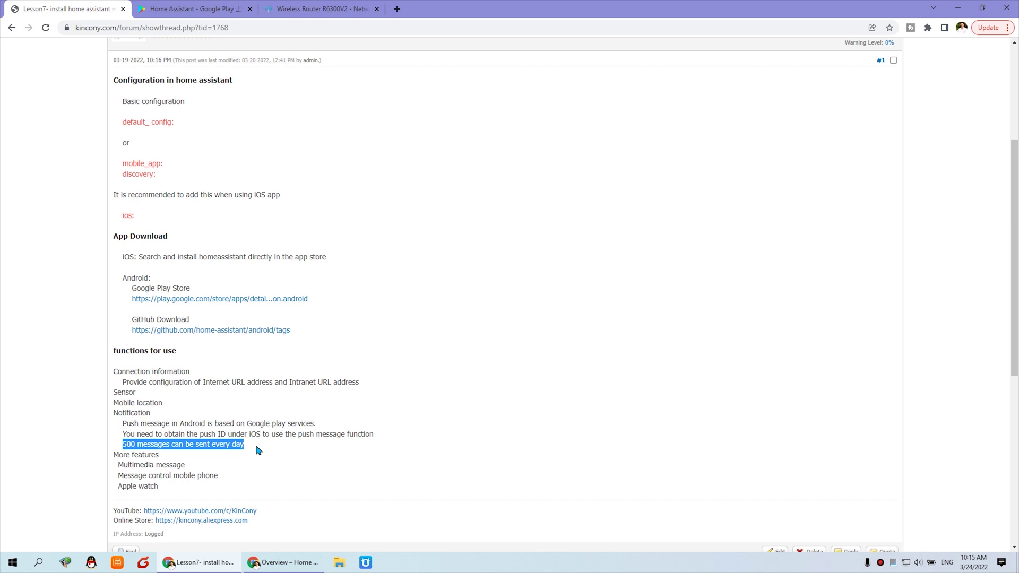
Switch to Home Assistant and select the notify.mobile_app_myphone service in the developer tools' service caller.
click(289, 561)
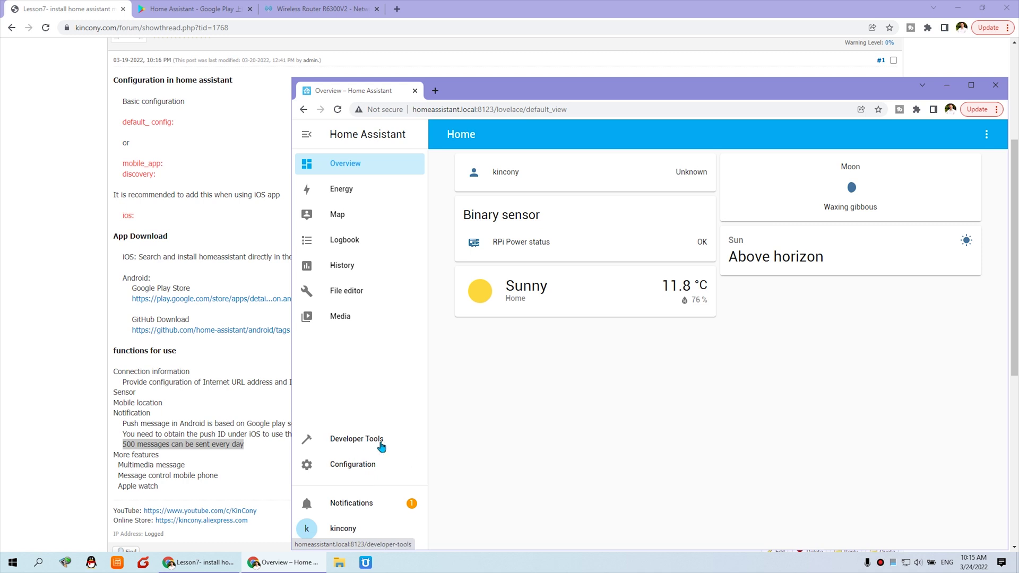
click(381, 445)
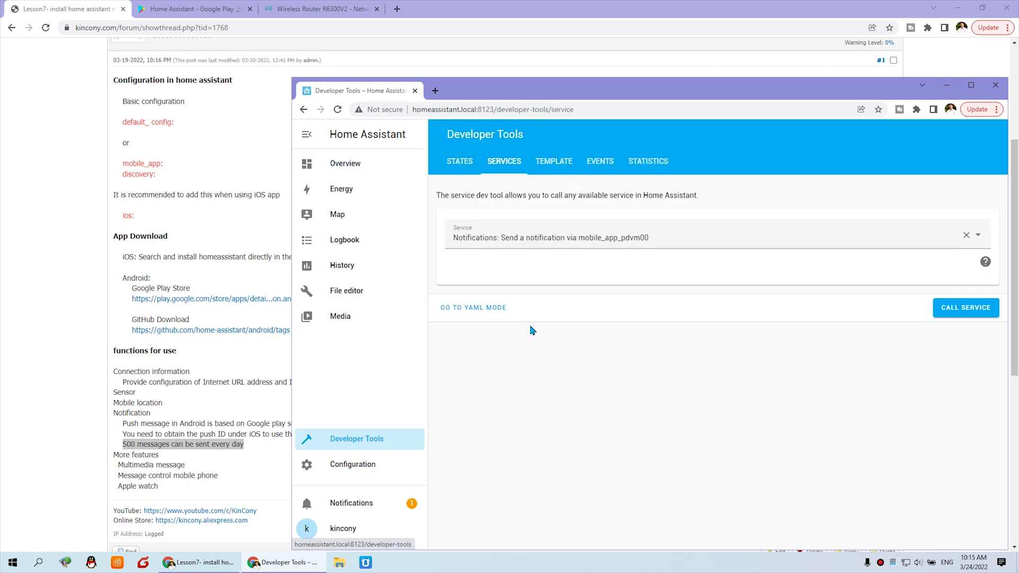
click(460, 164)
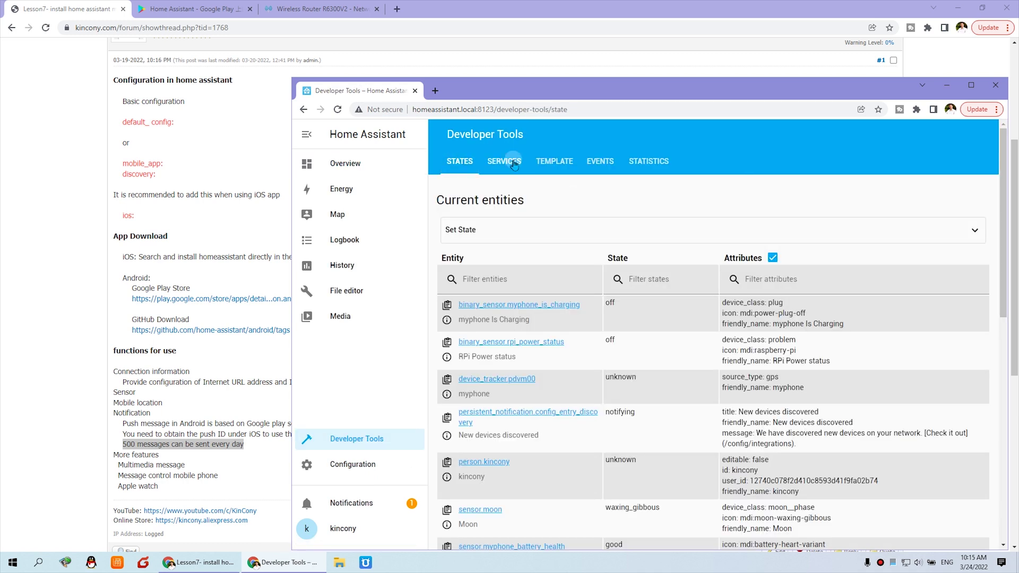
click(508, 162)
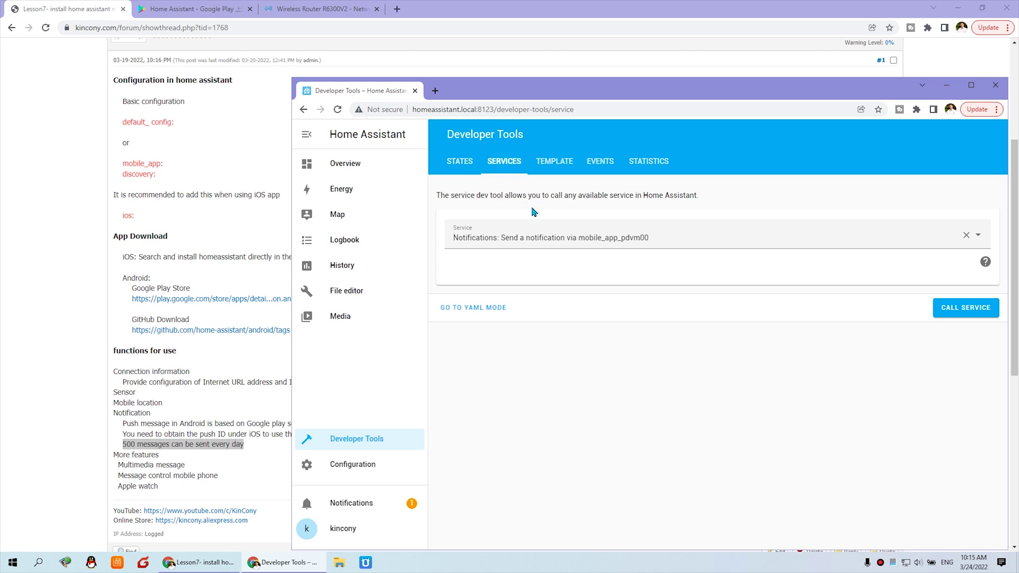
click(967, 237)
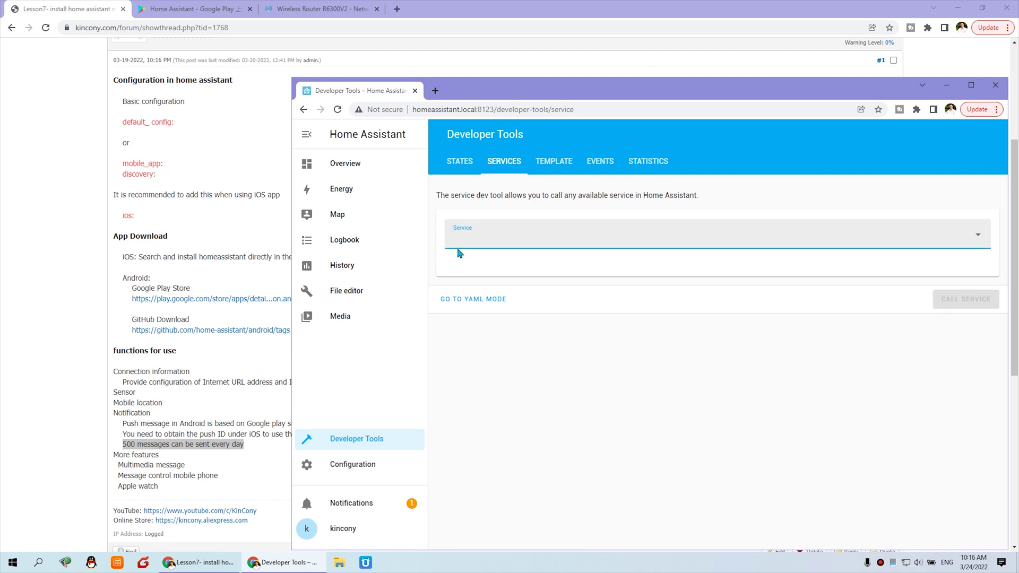
click(476, 236)
text(n)
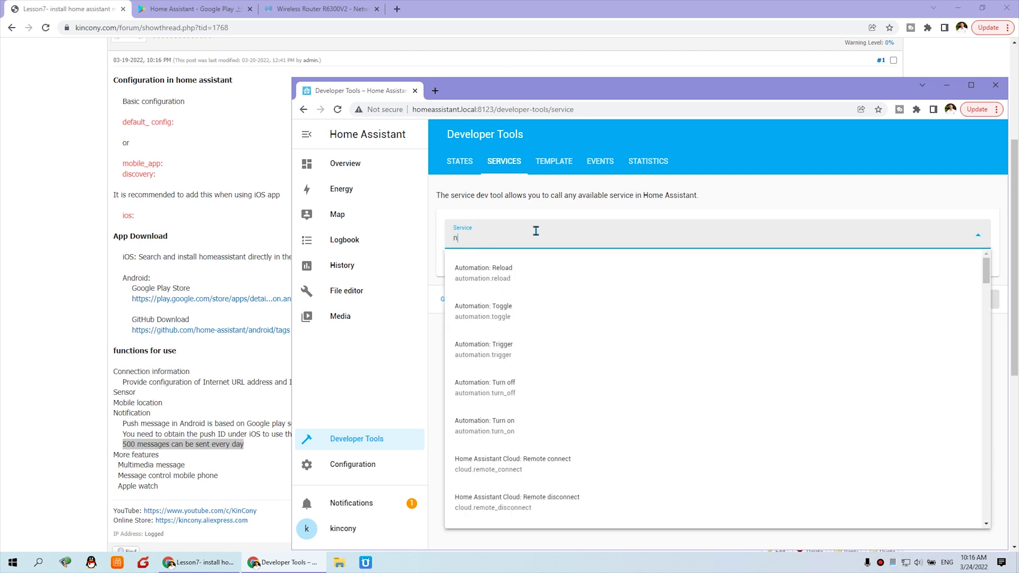
text(otify)
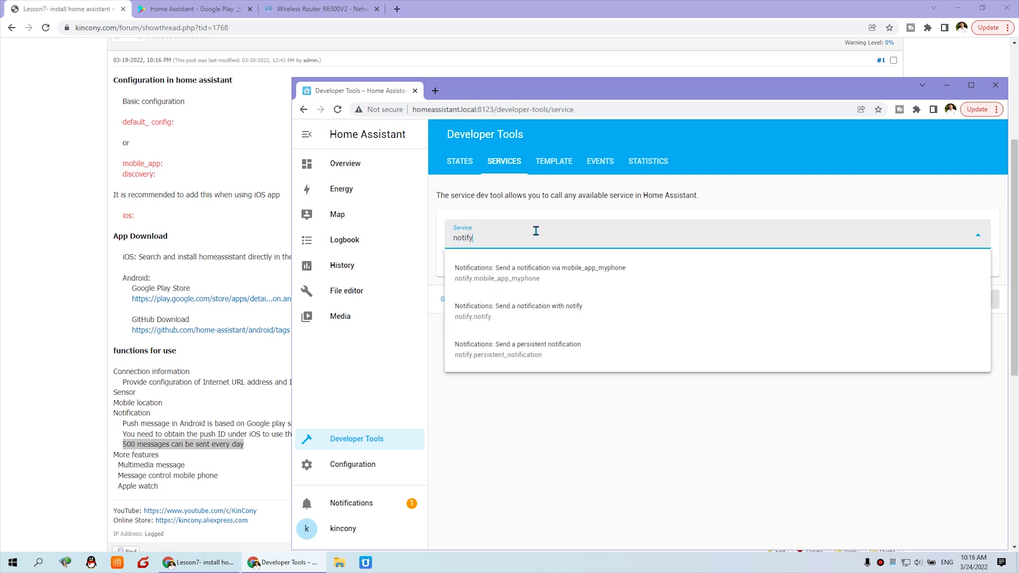
text(.mobi)
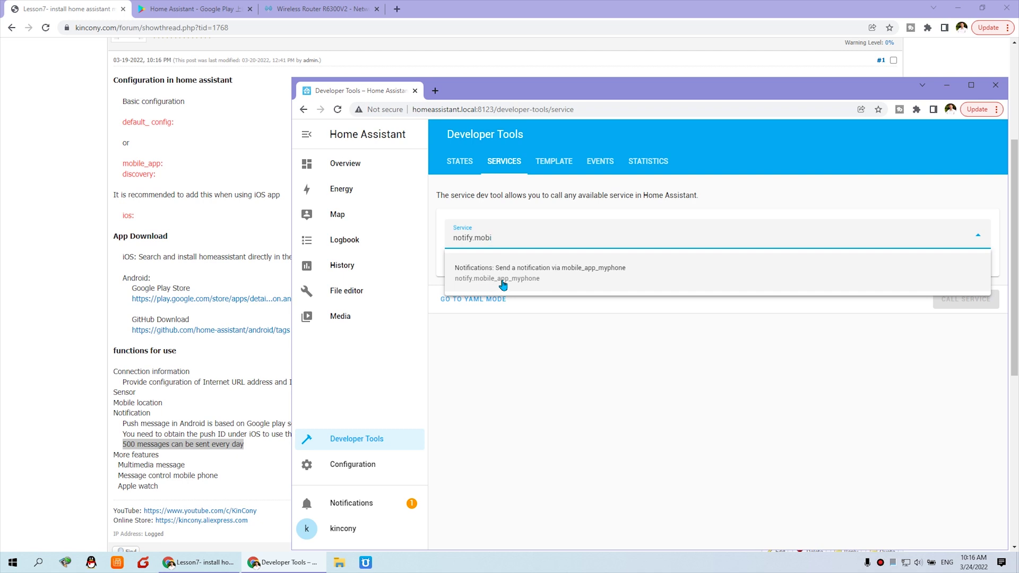
click(535, 281)
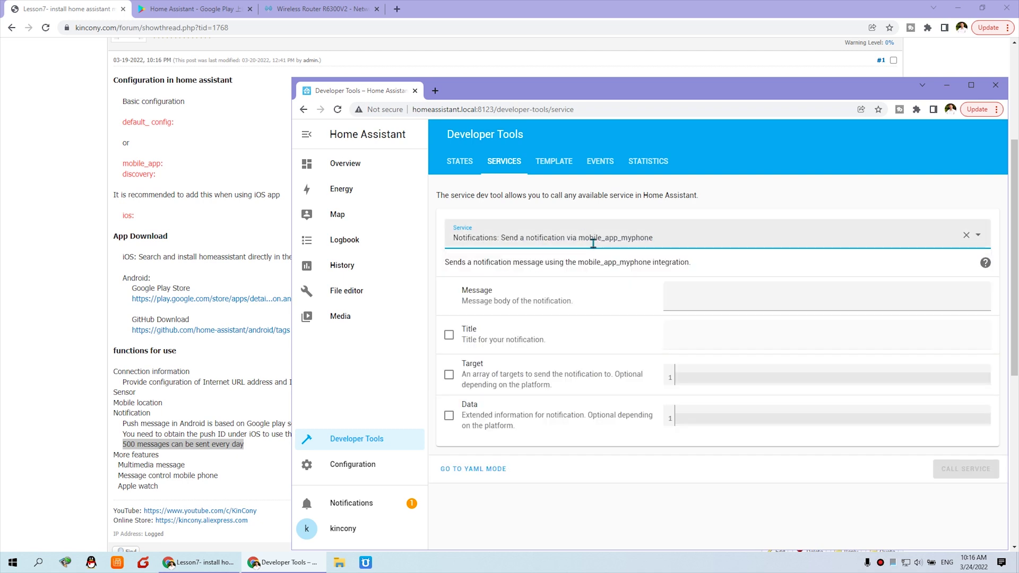
Send the phone a notification with the message "this is kincony" and the title "hello".
click(711, 296)
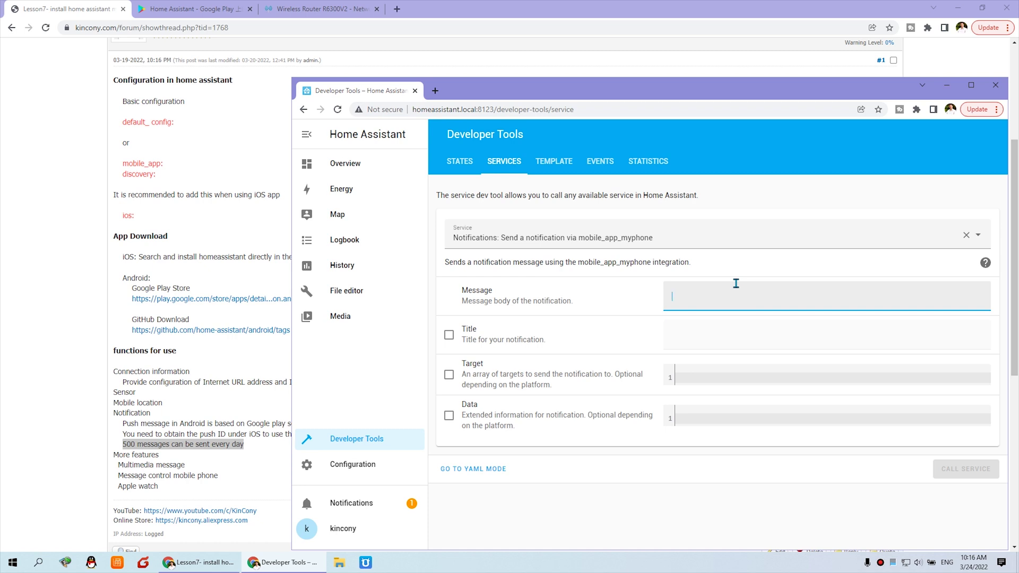
text(this is kincony)
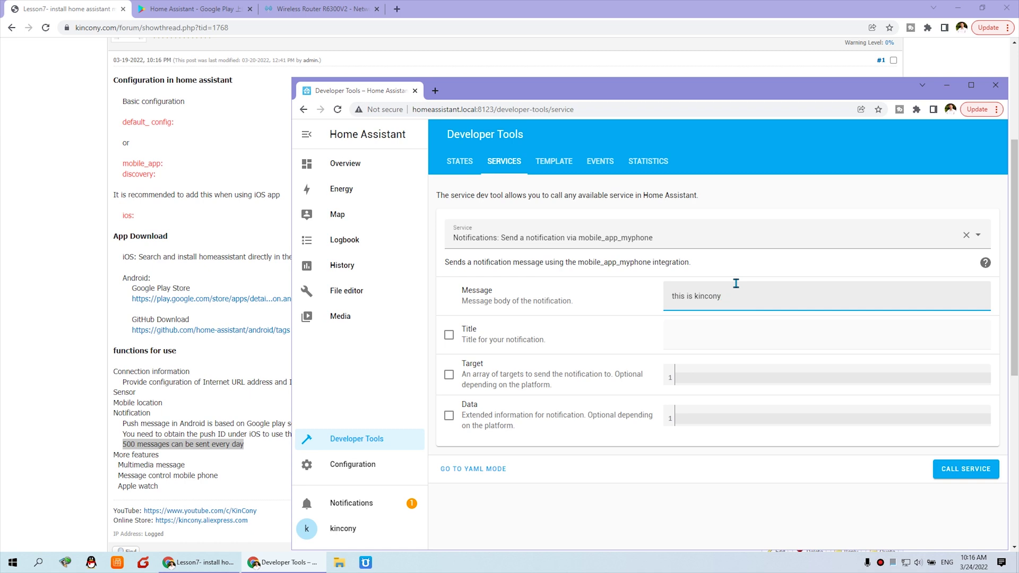
click(449, 335)
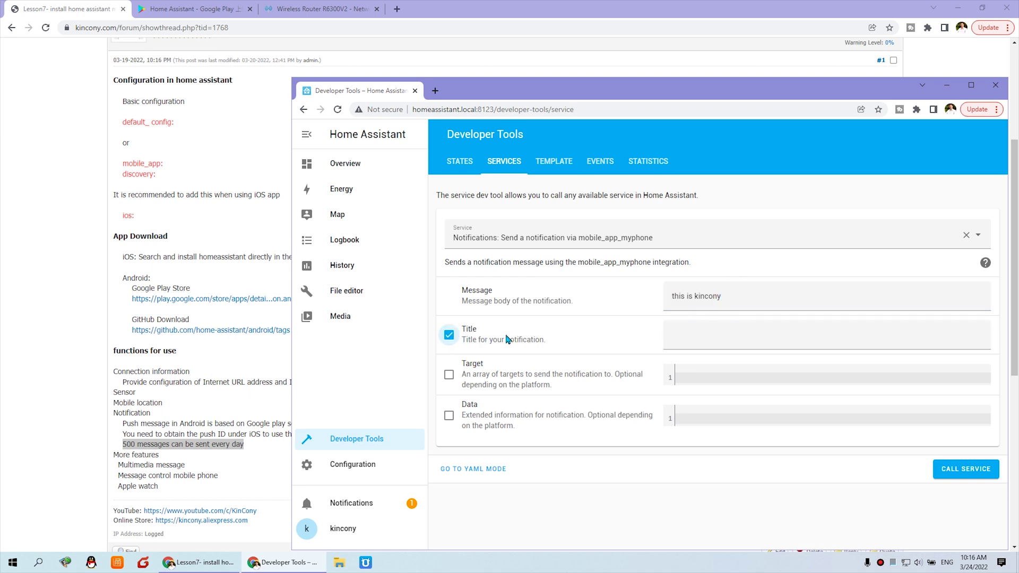
click(700, 341)
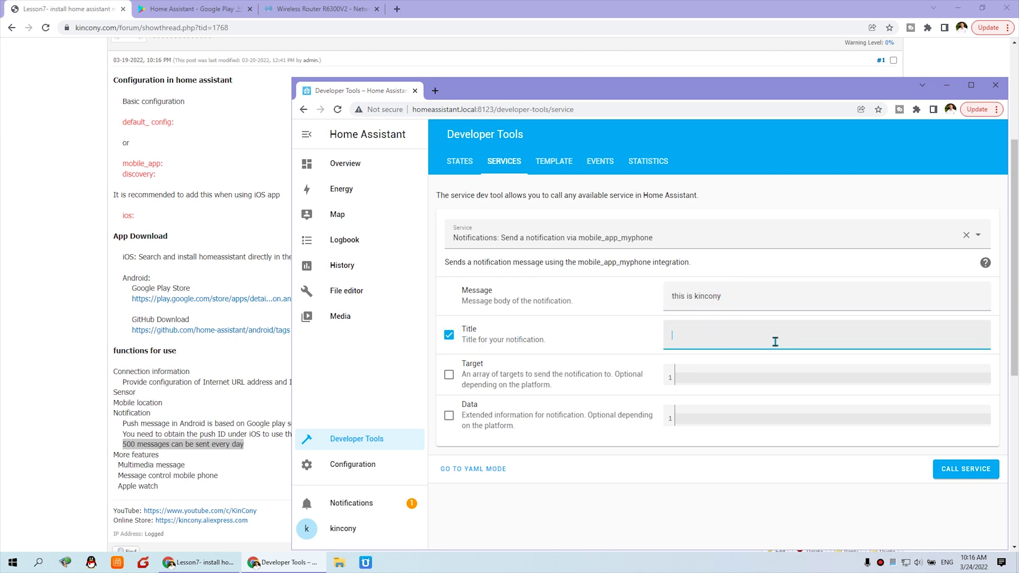
text(hello)
click(985, 477)
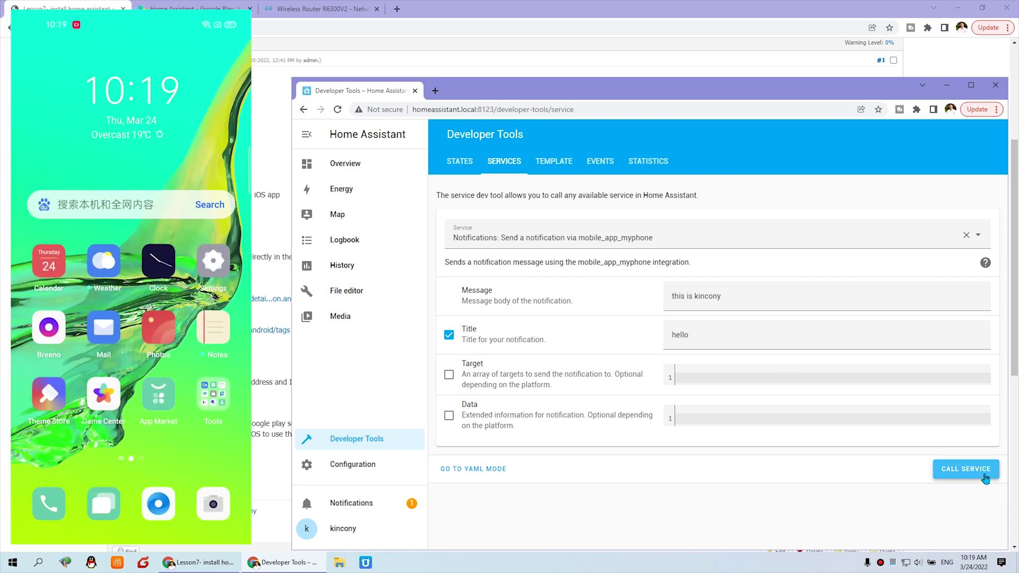
click(984, 476)
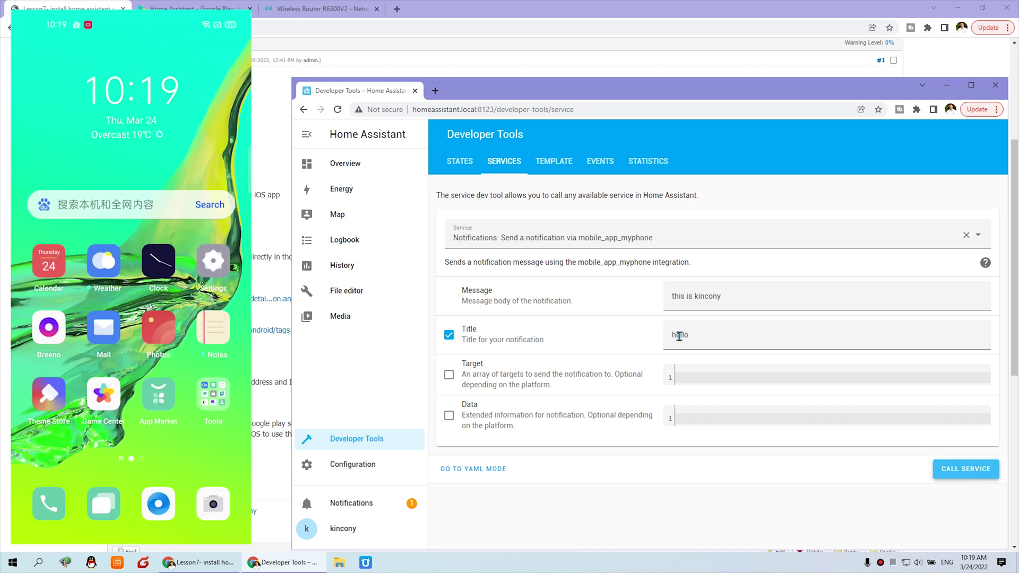
Change the notification title to "hello-2" and send the notification to the phone again.
click(719, 338)
text(2)
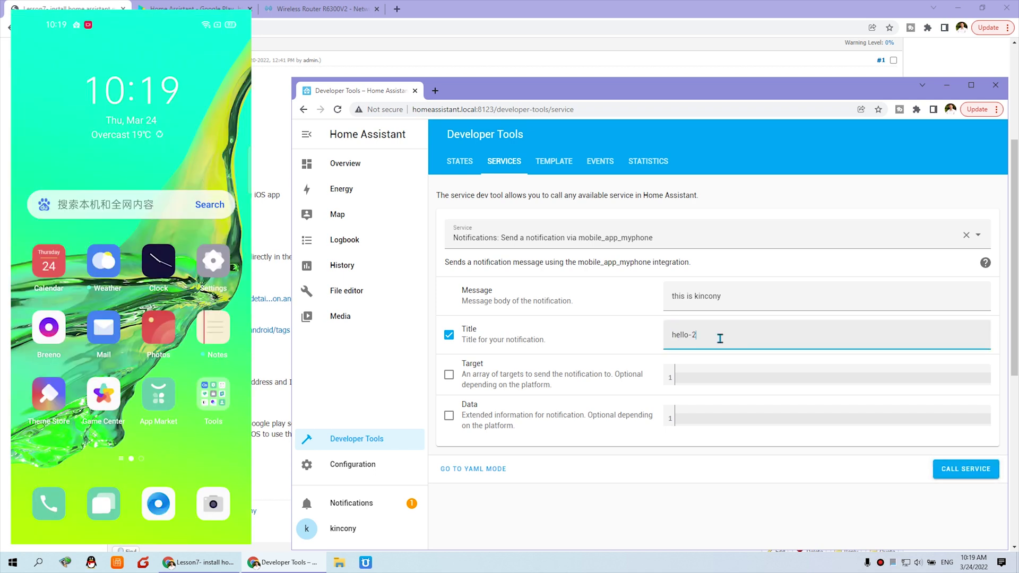
click(991, 475)
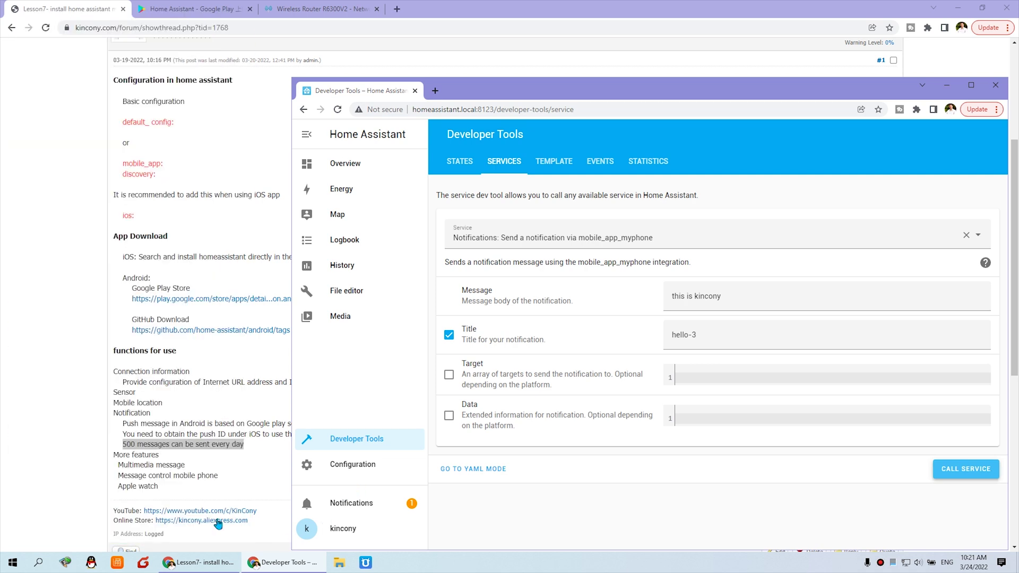
Return to the forum lesson and review the Multimedia message, Message control mobile phone and Apple watch items under More features.
click(222, 467)
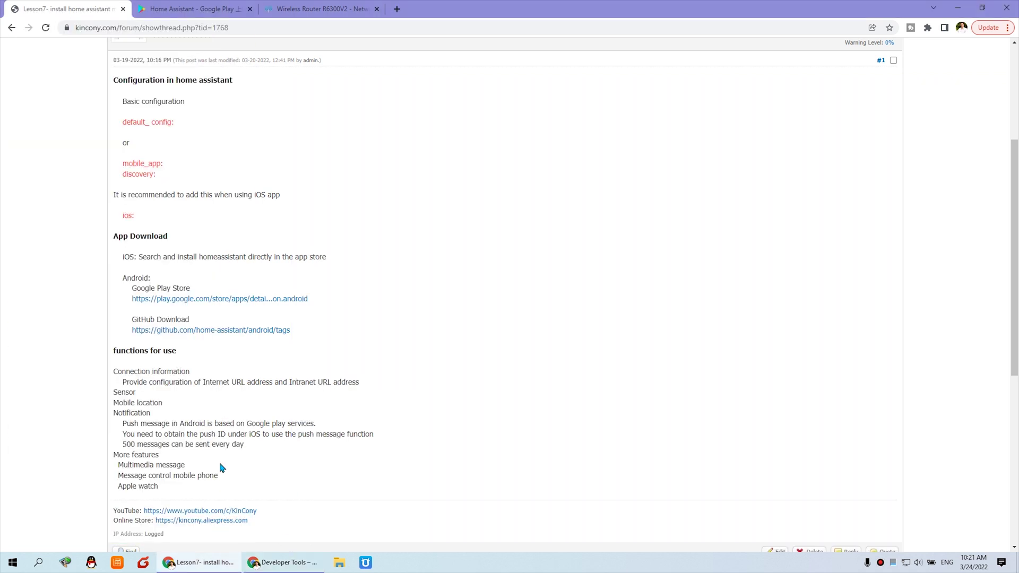
drag(159, 455, 113, 455)
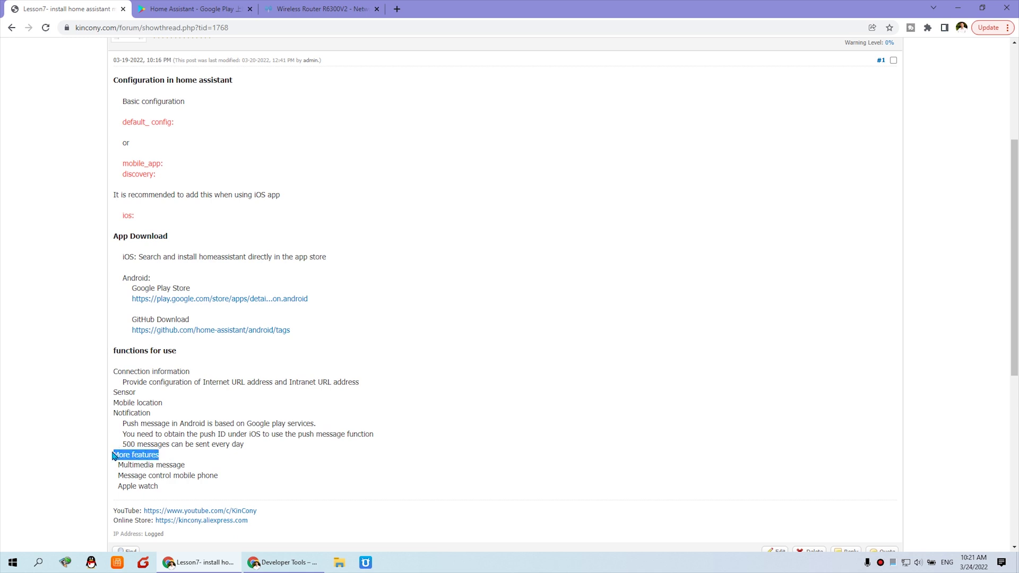
click(197, 471)
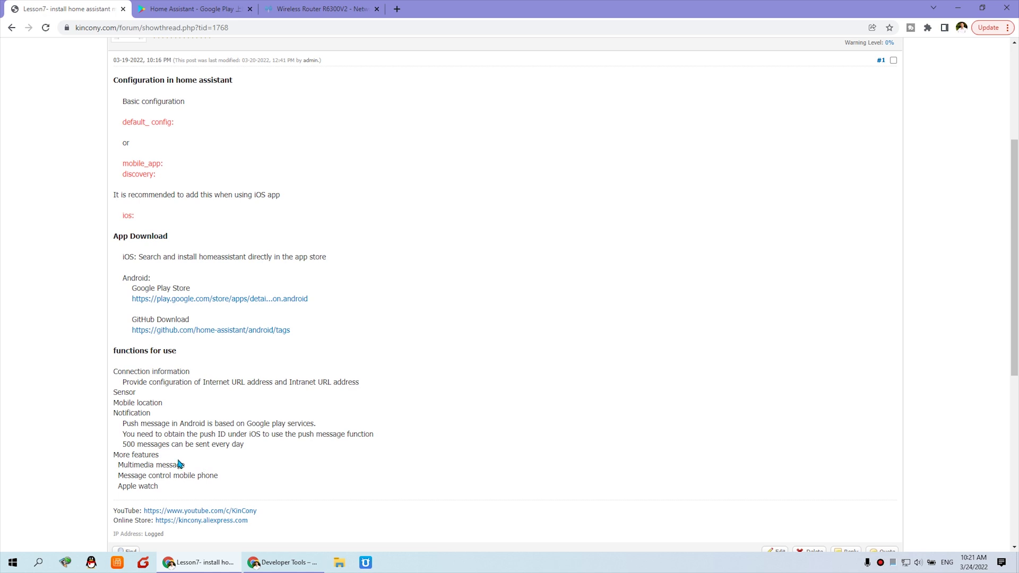
drag(118, 465, 194, 464)
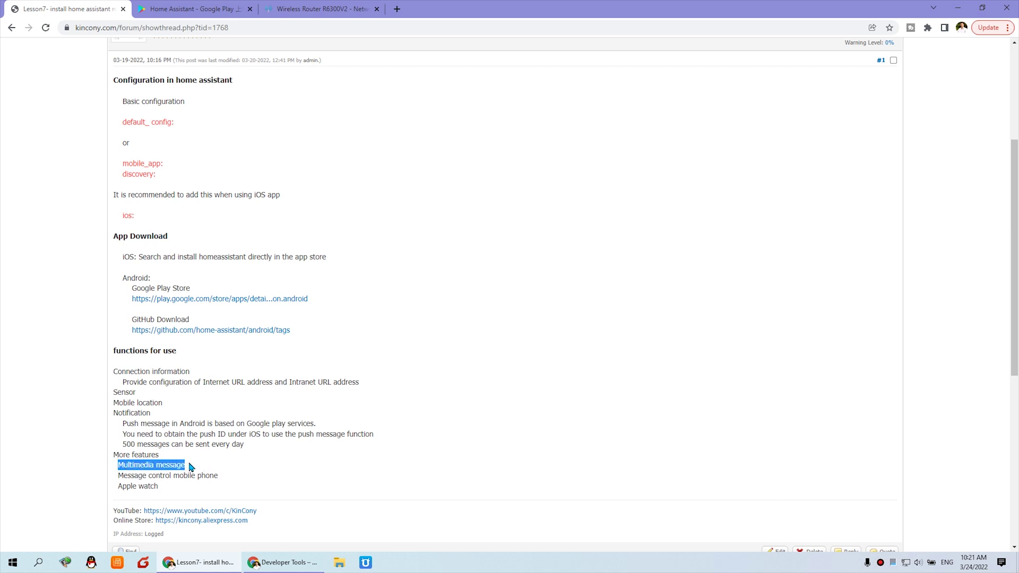
click(199, 467)
drag(122, 475, 224, 481)
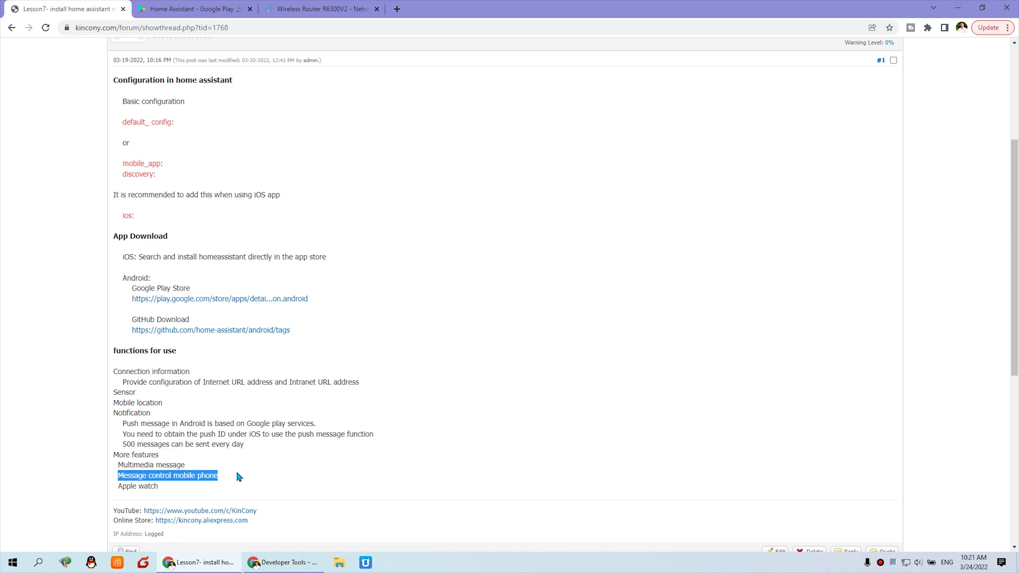
click(158, 488)
drag(158, 488, 117, 487)
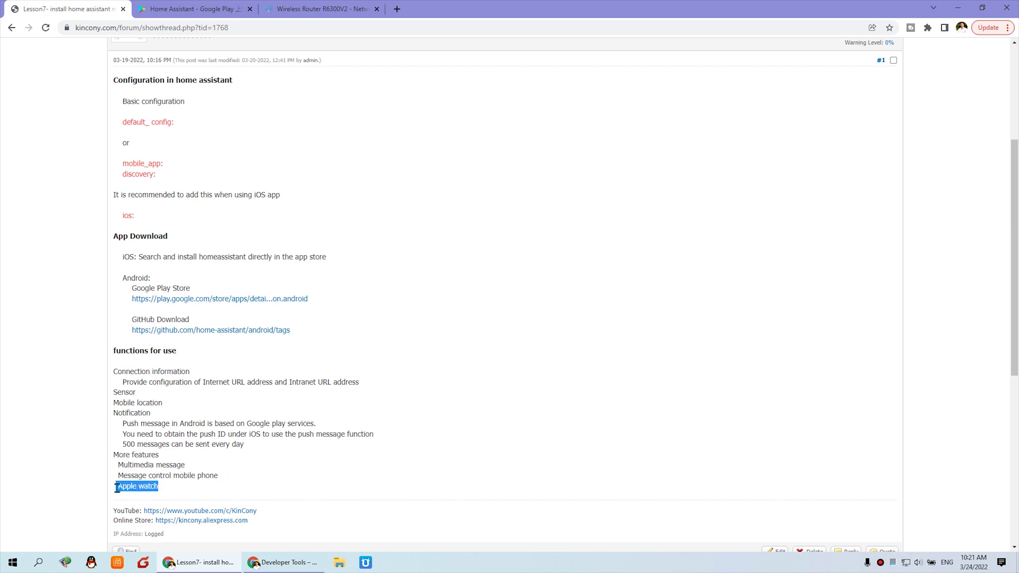
click(266, 474)
scroll(408, 451, up, 2)
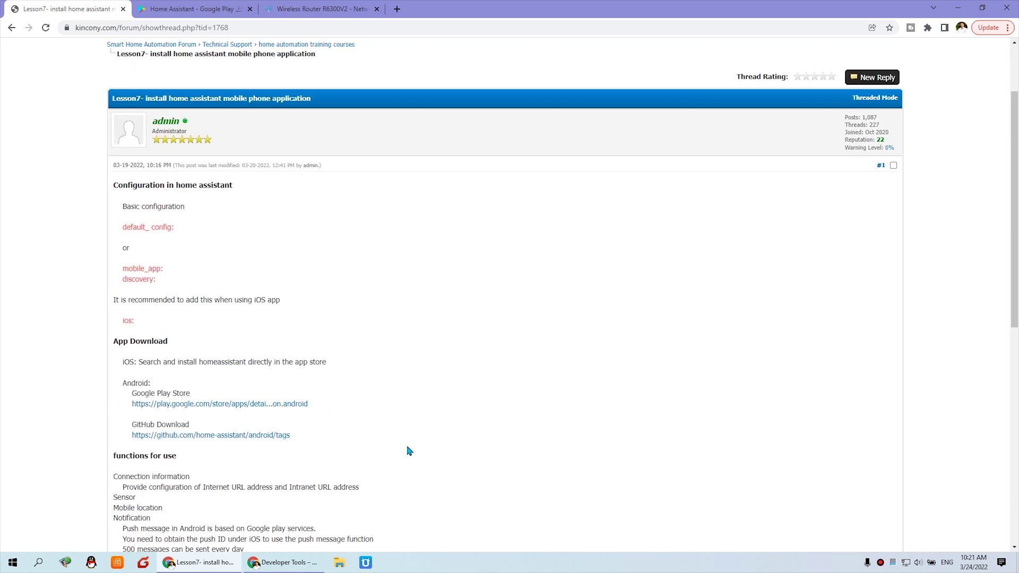